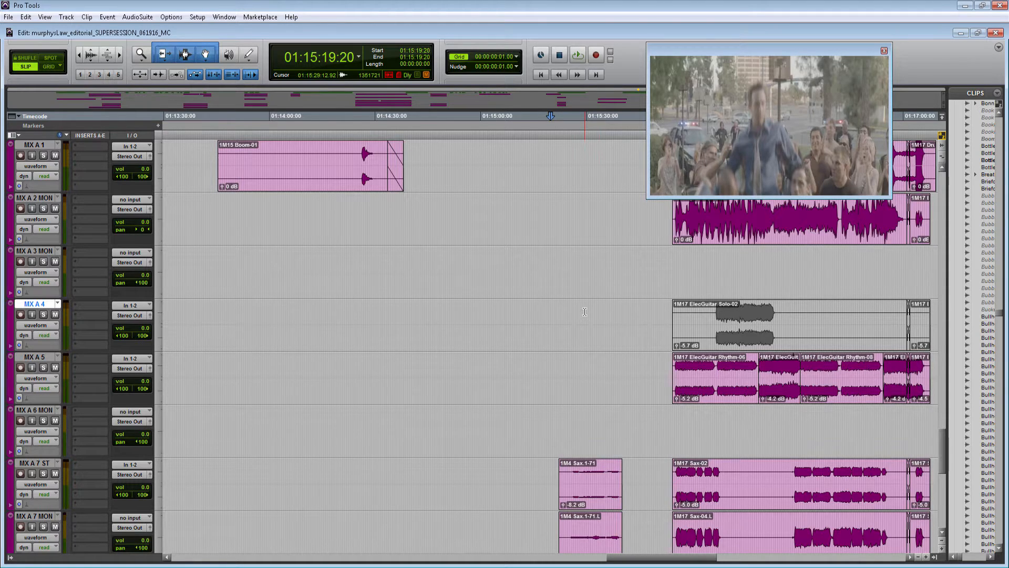
# - Solo the tracks MX A 7 ST, MX A 7 MON, MX A 8 and MX A 9
pyautogui.click(574, 313)
pyautogui.scroll(-3, 579, 315)
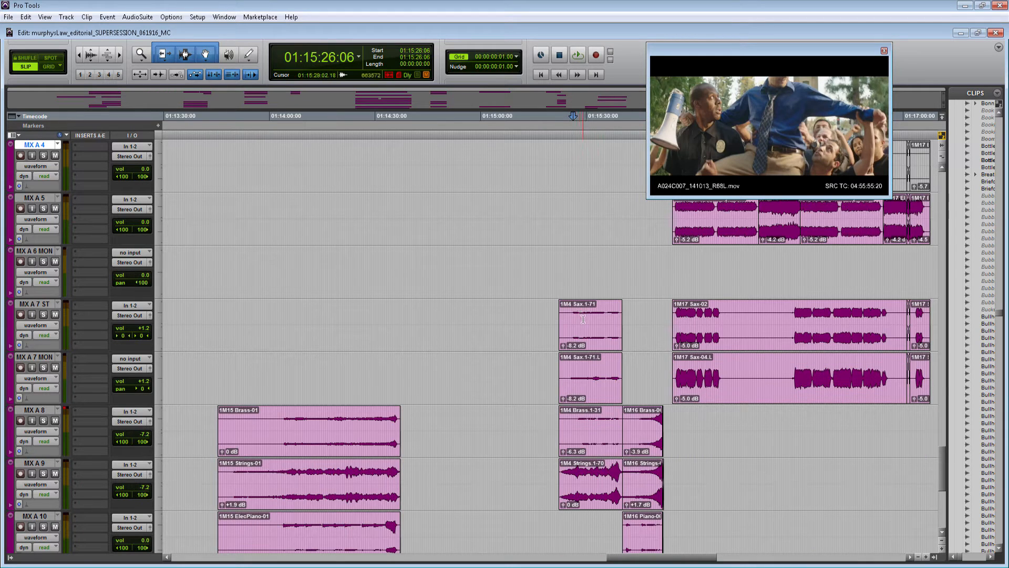
pyautogui.click(588, 320)
pyautogui.hotkey('ctrl', ']')
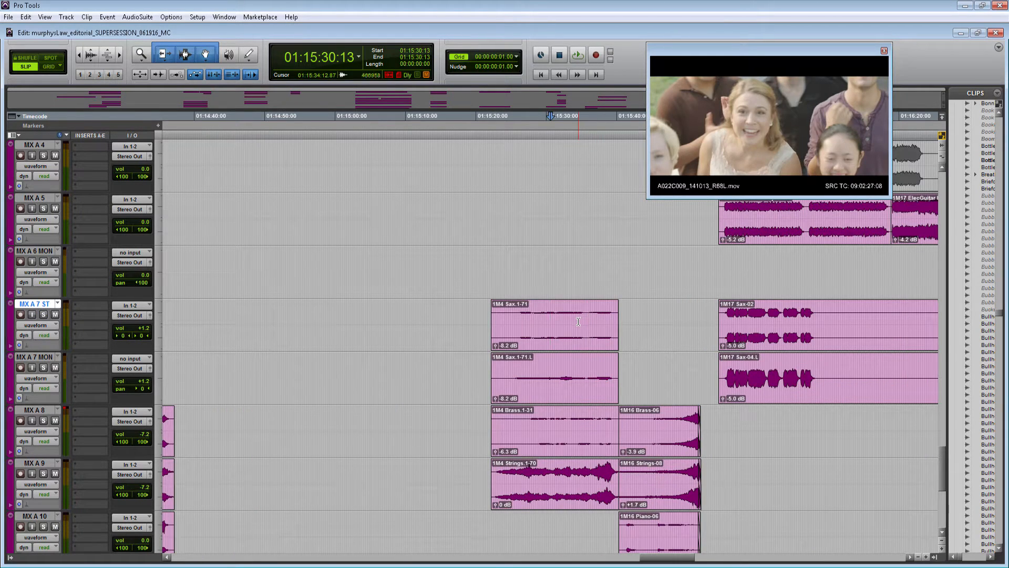
pyautogui.click(44, 315)
pyautogui.click(43, 368)
pyautogui.click(43, 420)
pyautogui.click(44, 473)
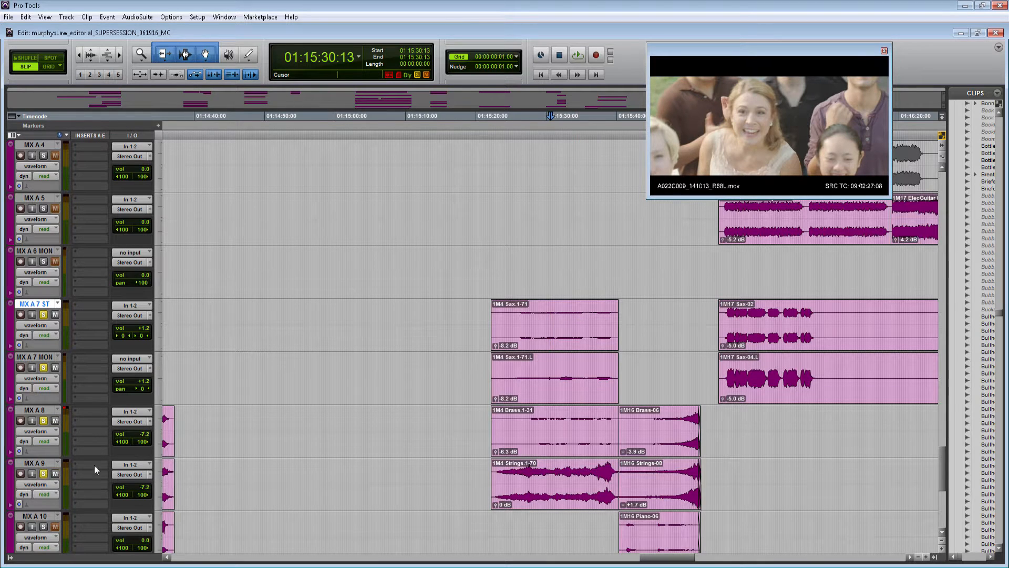
# - Audition the 1M4 music cue from its start at 01:15:22:05
pyautogui.moveTo(380, 270); pyautogui.dragTo(429, 266)
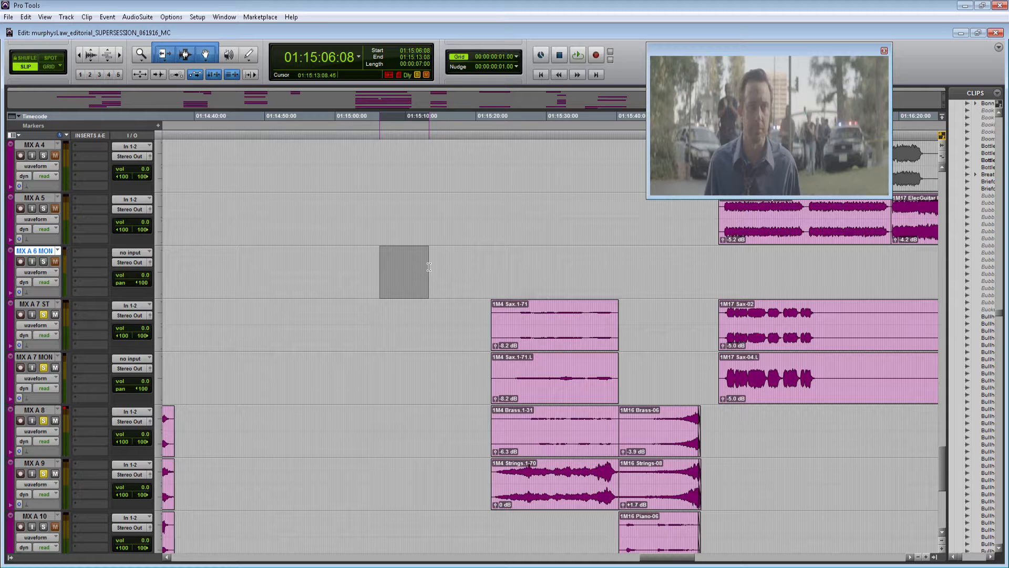
pyautogui.click(429, 266)
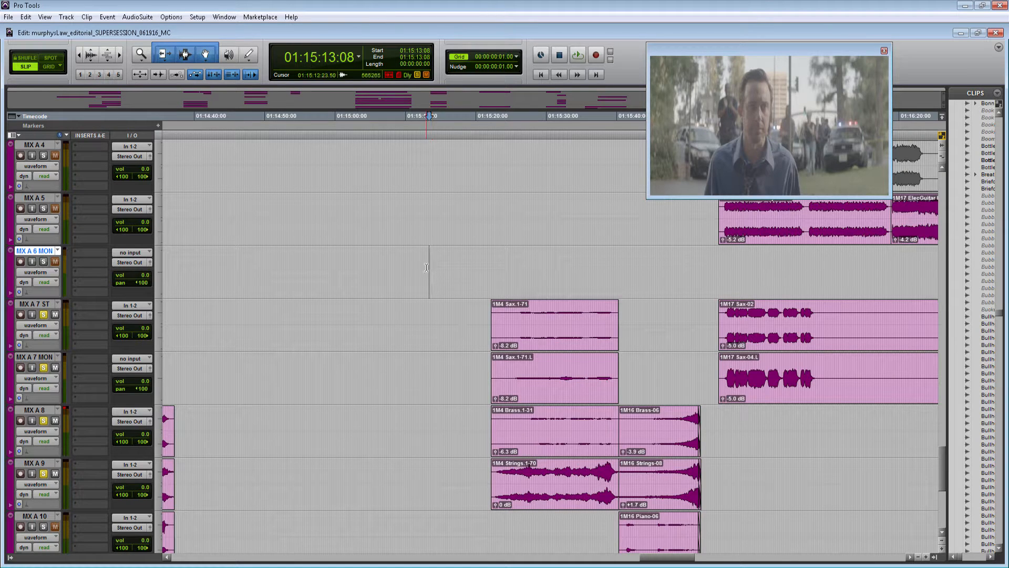
pyautogui.click(491, 260)
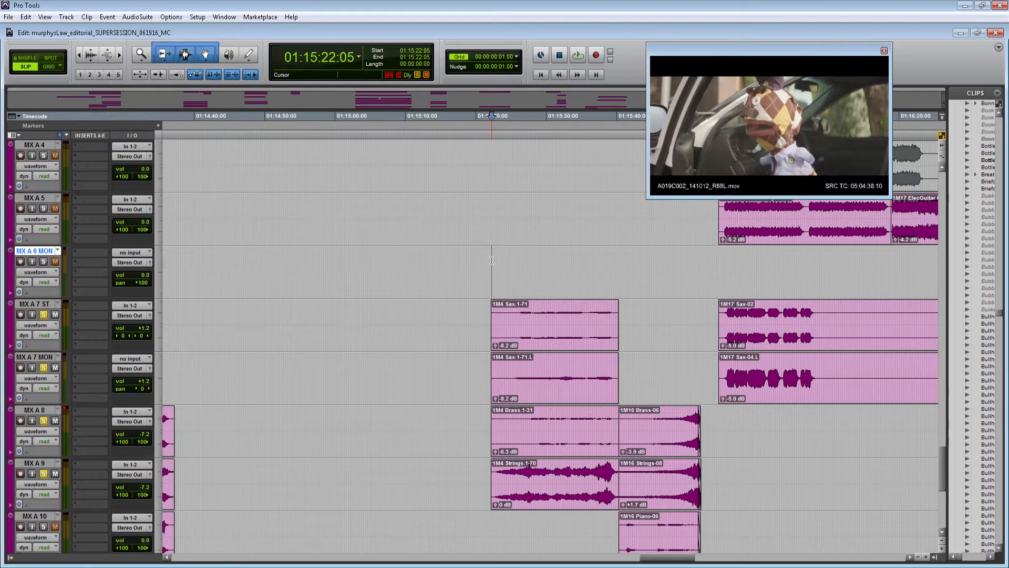
pyautogui.press('space')
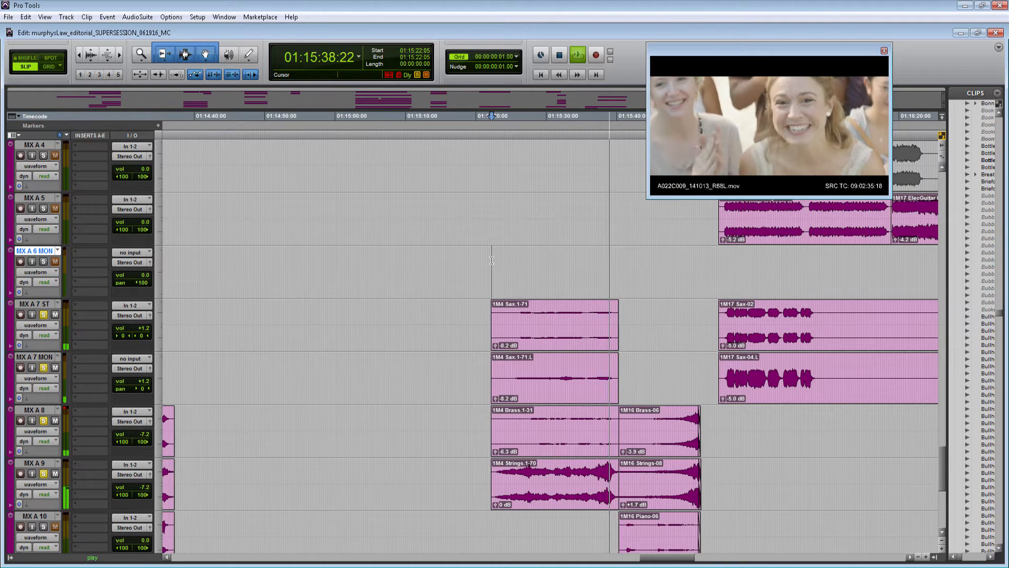
pyautogui.press('space')
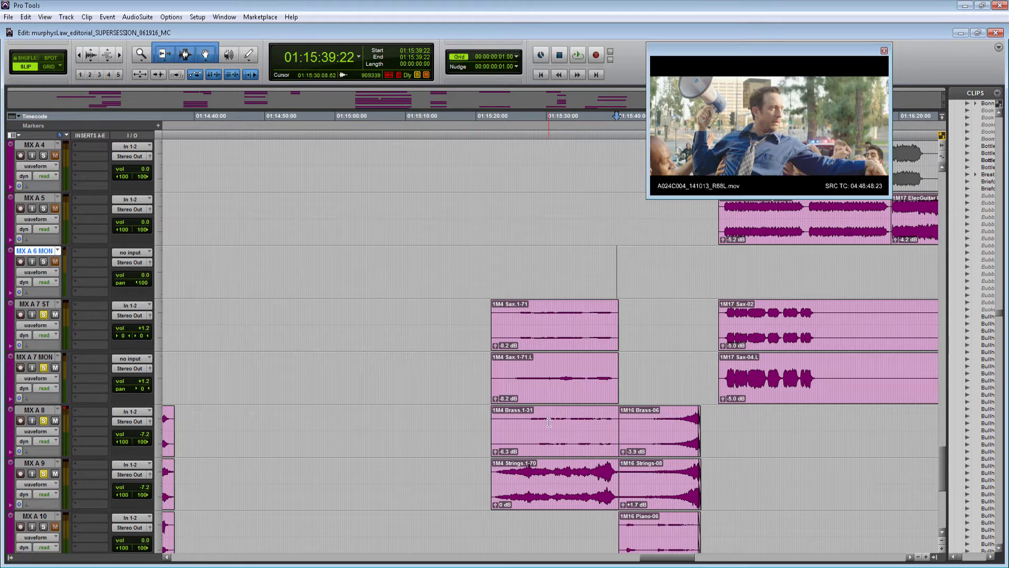
# - Add a memory location marker at 01:15:13:12, in the empty stretch before the 1M4 clips
pyautogui.moveTo(342, 374); pyautogui.dragTo(429, 368)
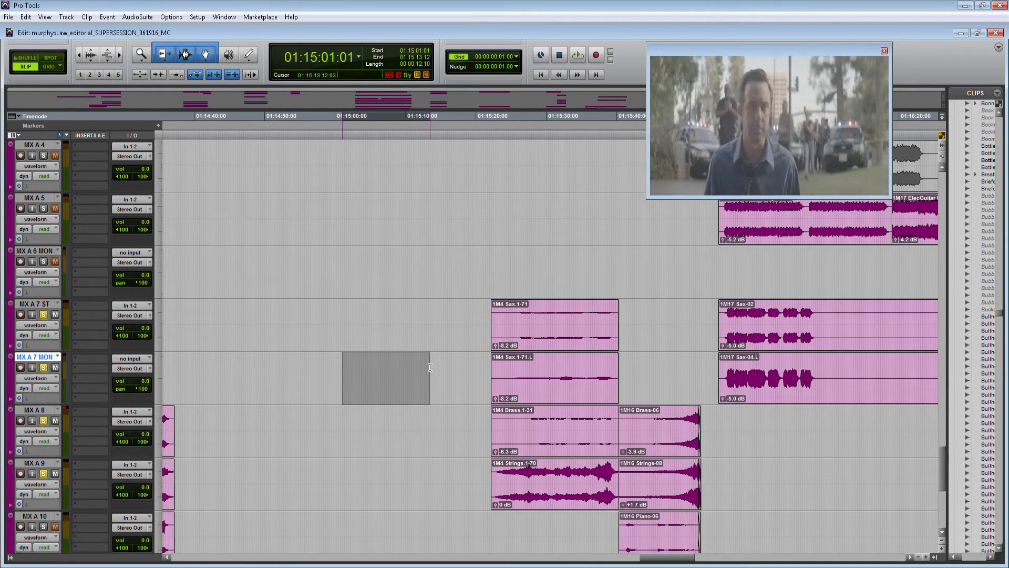
pyautogui.click(430, 367)
pyautogui.press('KP_Enter')
pyautogui.press('Return')
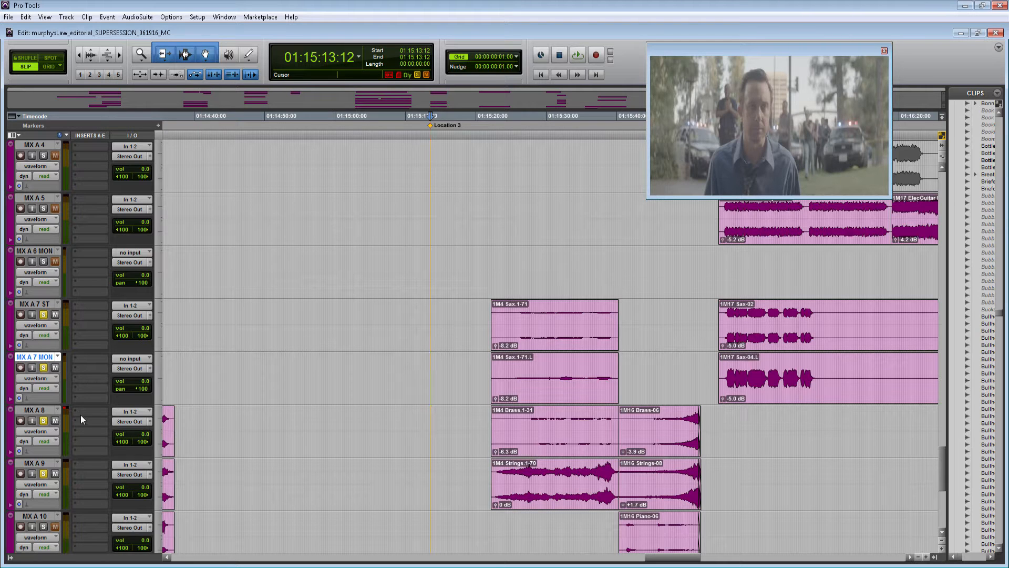
# - Show the track and group lists and create a Mix/Edit group named MX GROUP from tracks MX A 1 through MX B 4
pyautogui.click(11, 558)
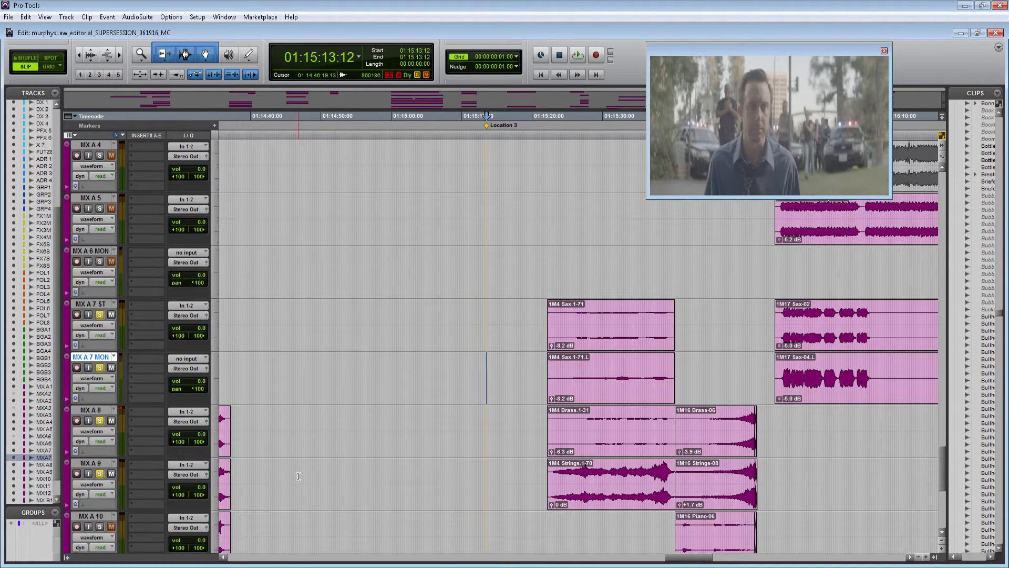
pyautogui.scroll(5, 298, 476)
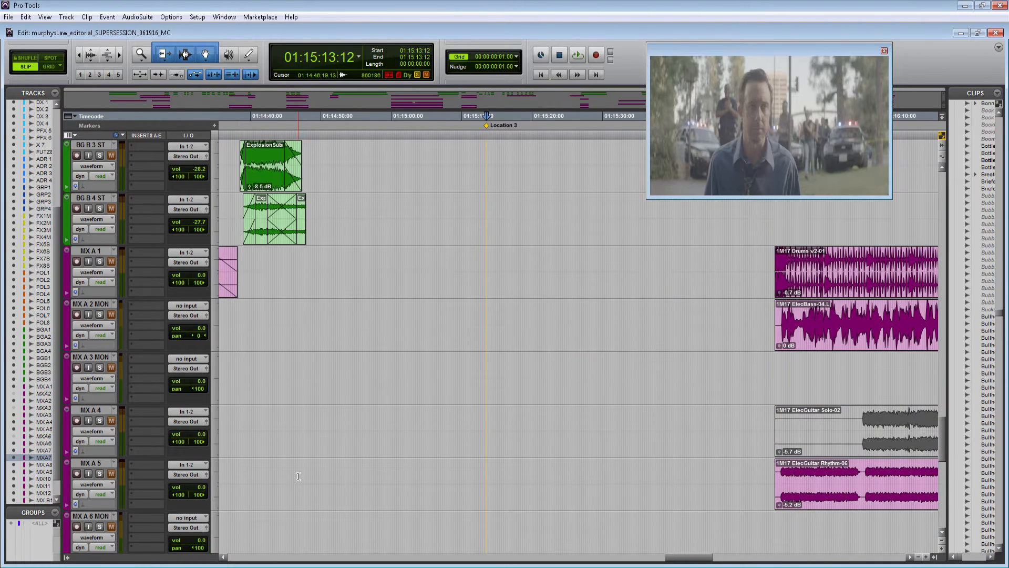
pyautogui.click(98, 251)
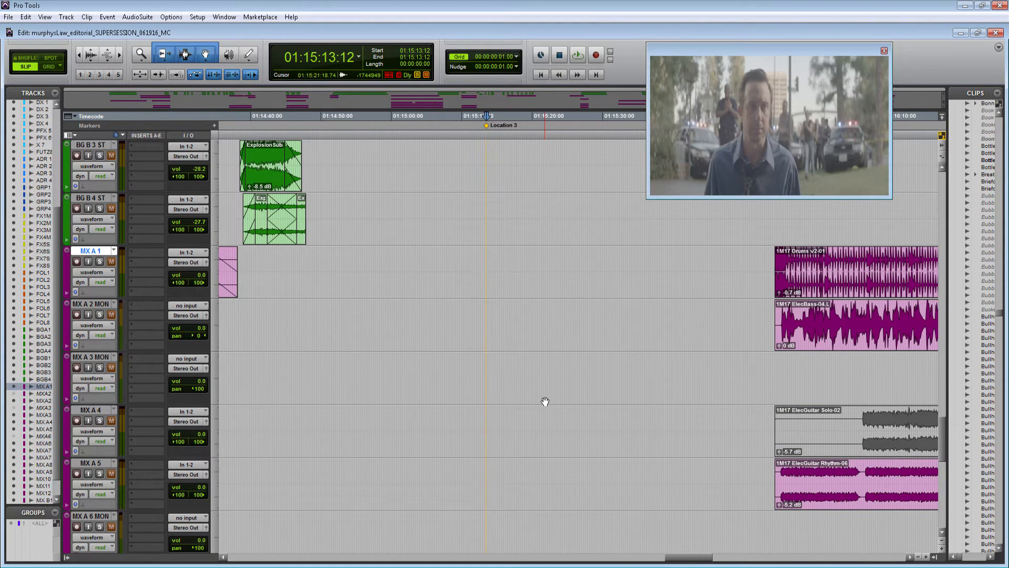
pyautogui.scroll(-4, 547, 399)
pyautogui.scroll(-7, 518, 396)
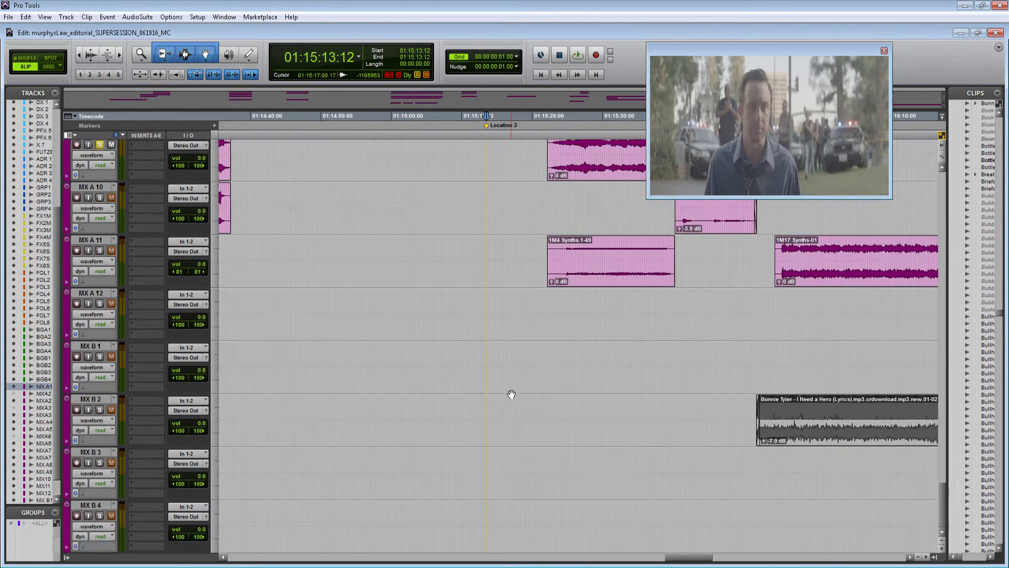
pyautogui.keyDown('shift'); pyautogui.click(95, 509); pyautogui.keyUp('shift')
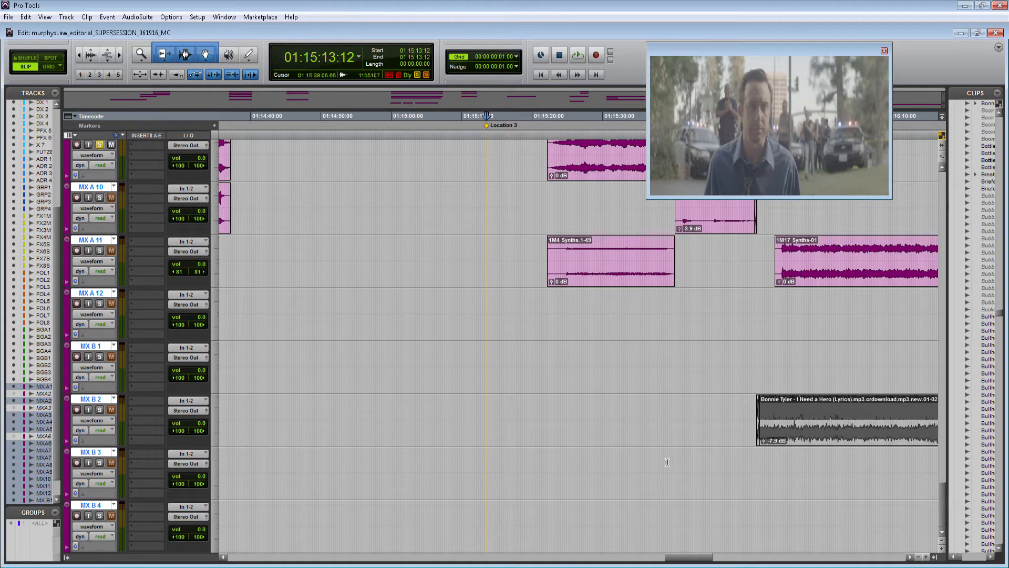
pyautogui.scroll(2, 591, 467)
pyautogui.scroll(2, 591, 467)
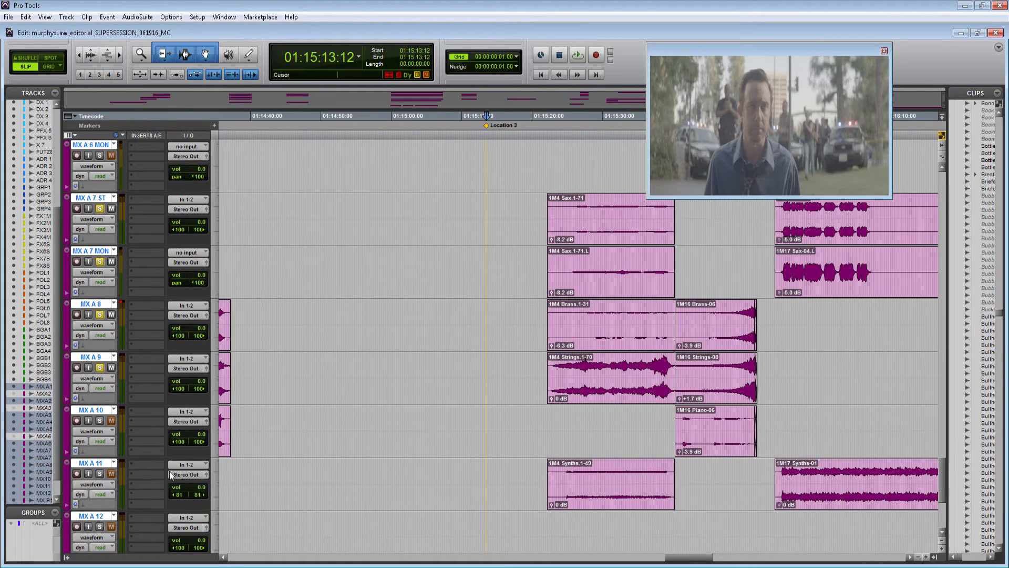
pyautogui.click(55, 514)
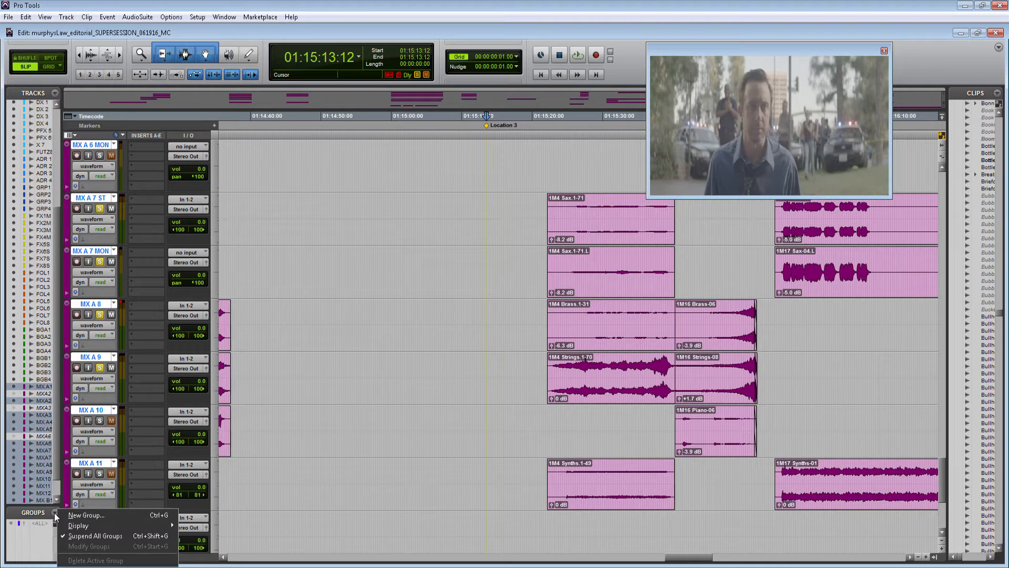
pyautogui.click(116, 515)
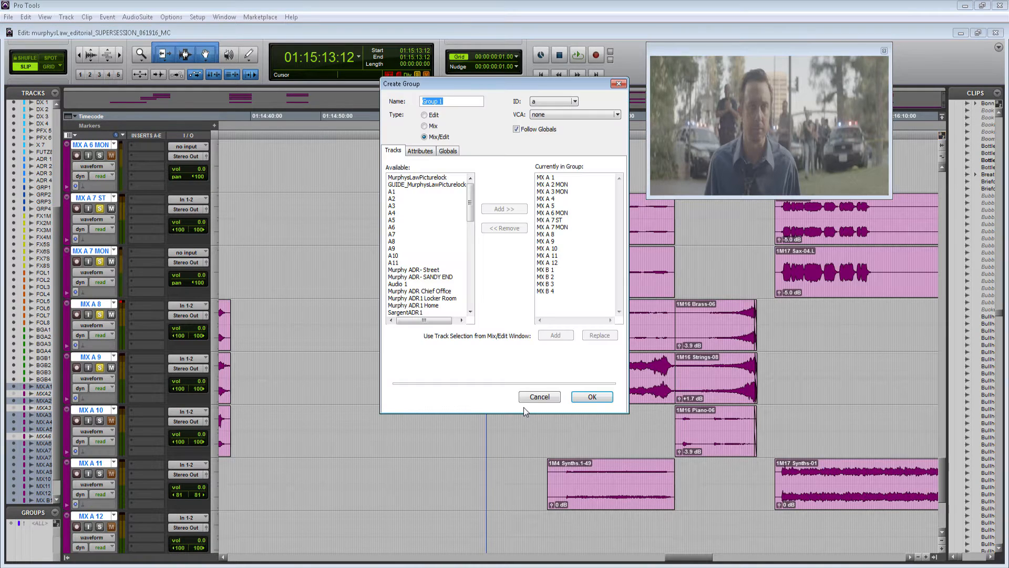
pyautogui.write('MX GROUP')
pyautogui.press('Return')
# - Try separating the grouped 1M4 clips at 01:15:33:18 across all MX tracks, and undo the separation
pyautogui.click(628, 310)
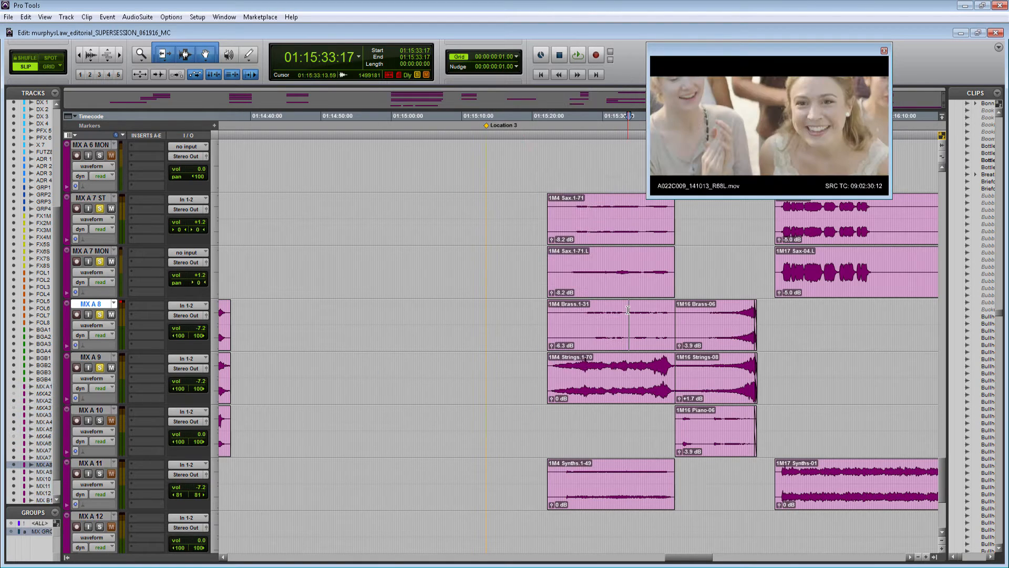
pyautogui.click(628, 310)
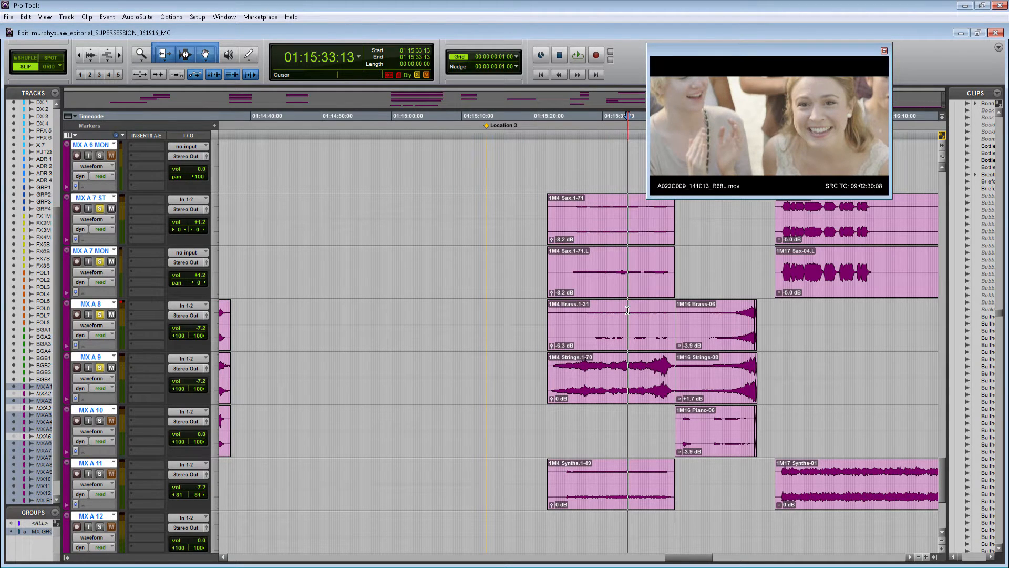
pyautogui.click(584, 262)
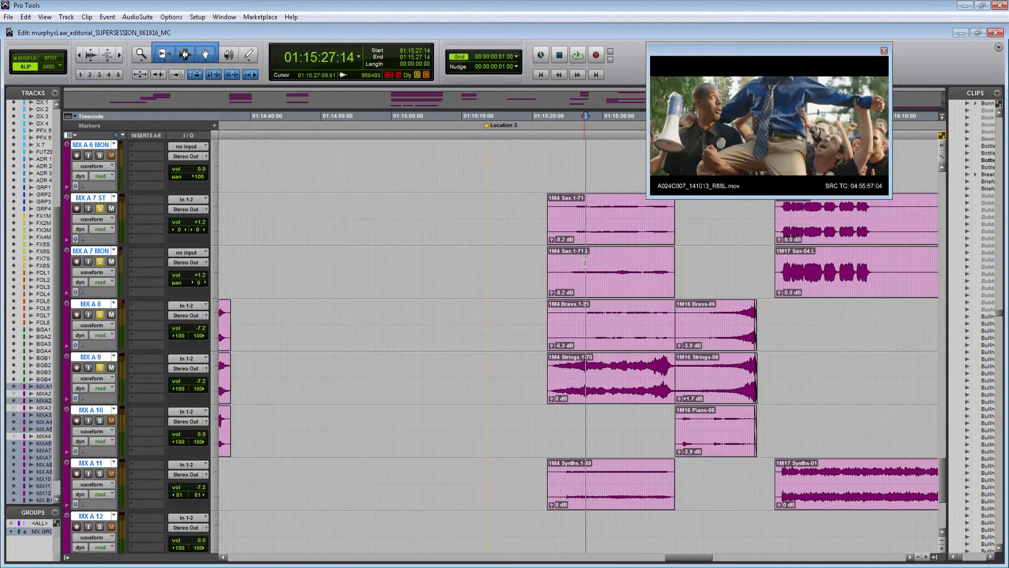
pyautogui.click(629, 210)
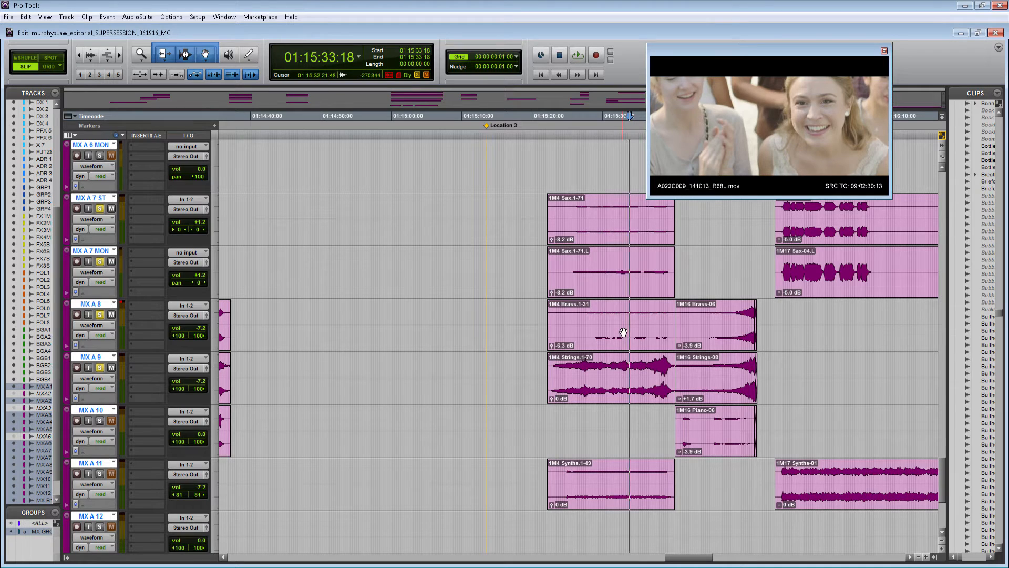
pyautogui.hotkey('ctrl', 'e')
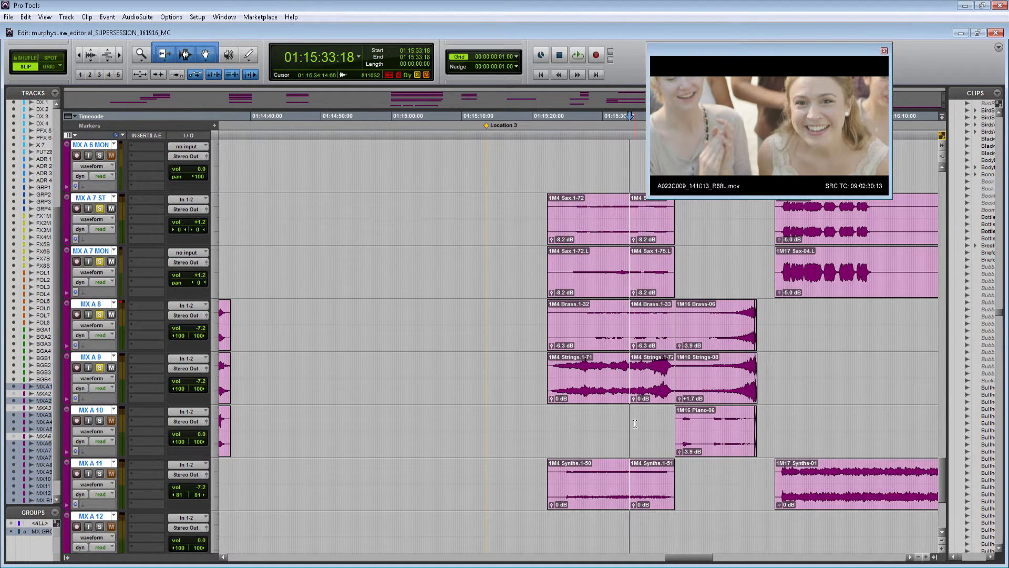
pyautogui.hotkey('ctrl', 'z')
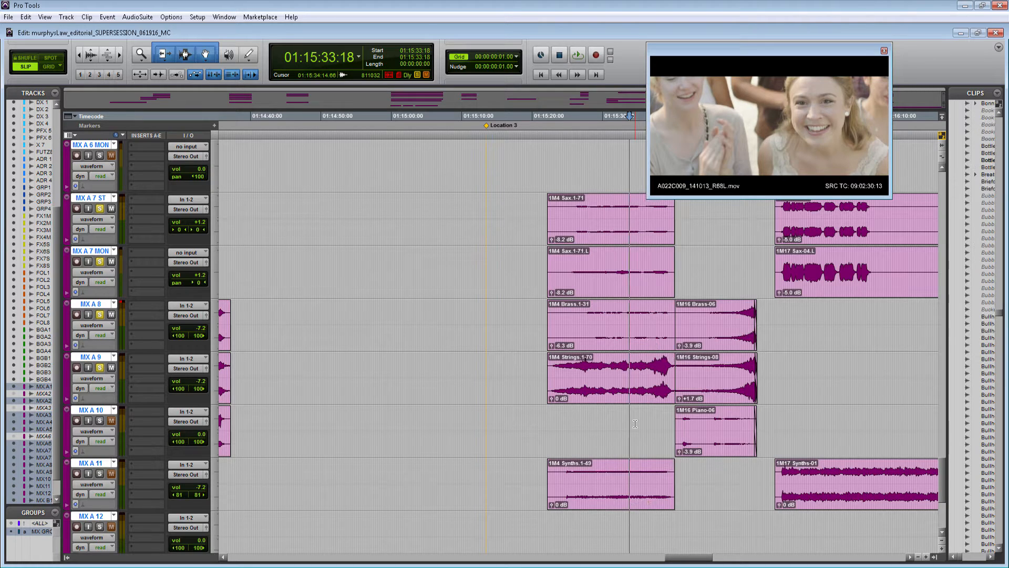
# - Audition the 1M4 cue from 01:15:36:07 and separate its grouped clips at 01:15:36:13
pyautogui.click(647, 358)
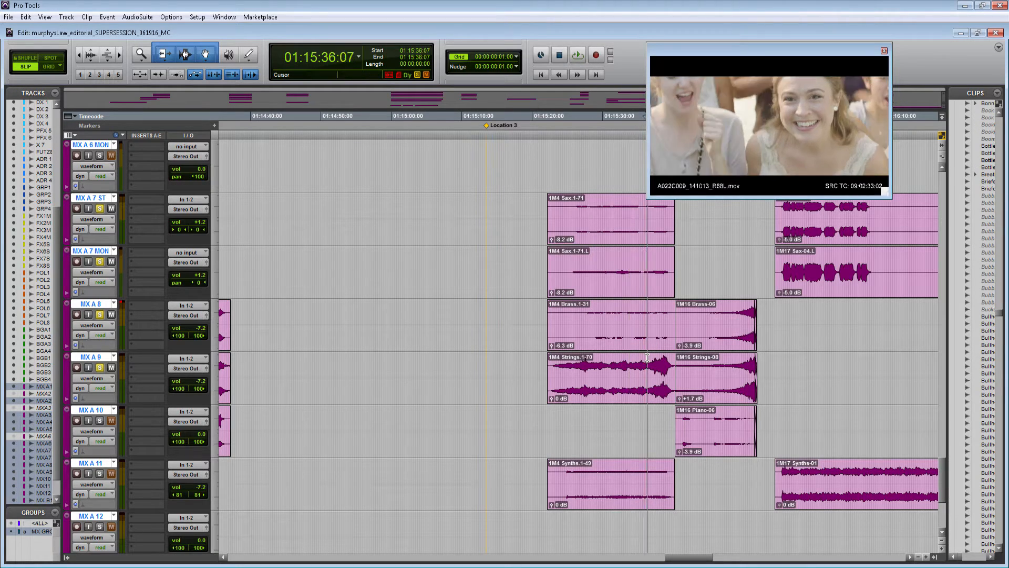
pyautogui.press('space')
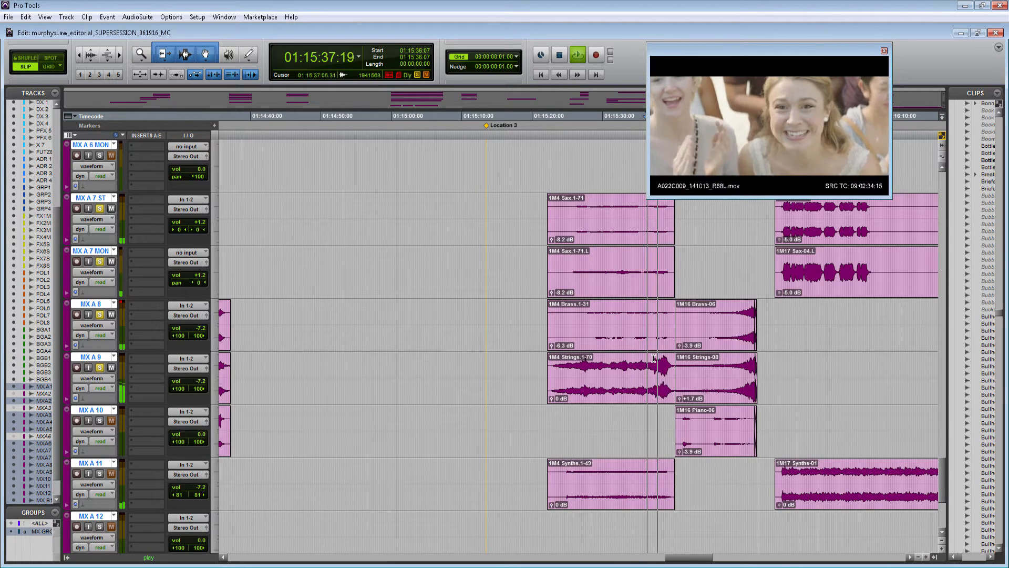
pyautogui.press('space')
pyautogui.click(649, 358)
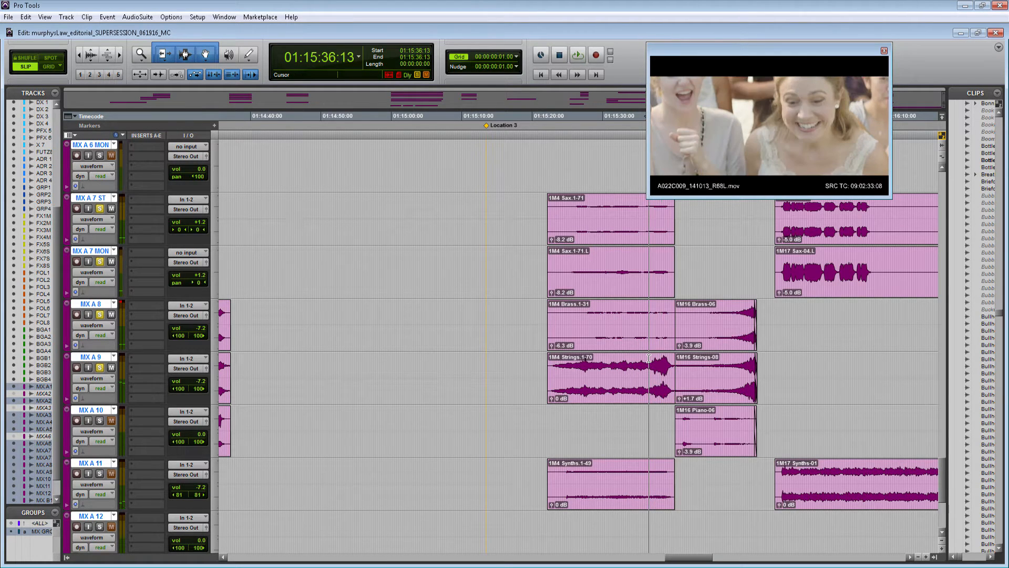
pyautogui.hotkey('ctrl', 'e')
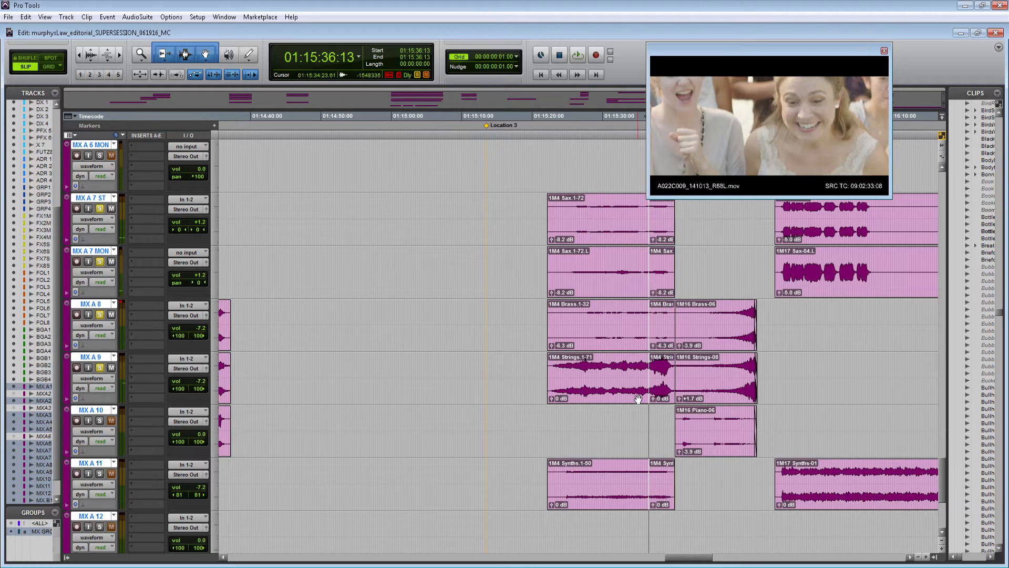
# - Move the first section of the grouped 1M4 clips earlier to start at the Location 3 marker, and play it from there
pyautogui.click(614, 388)
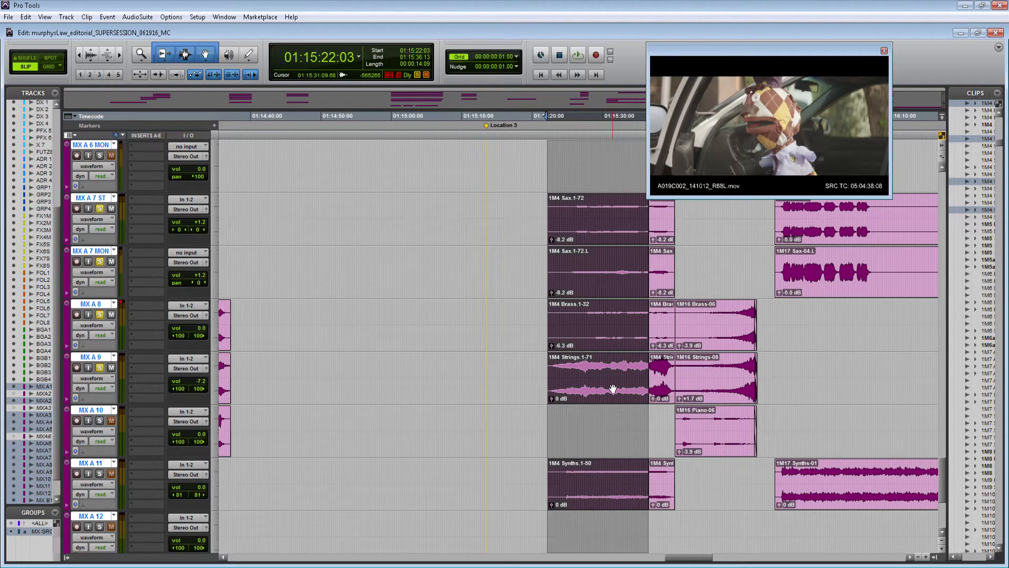
pyautogui.moveTo(613, 389); pyautogui.dragTo(489, 397)
pyautogui.click(486, 409)
pyautogui.press('space')
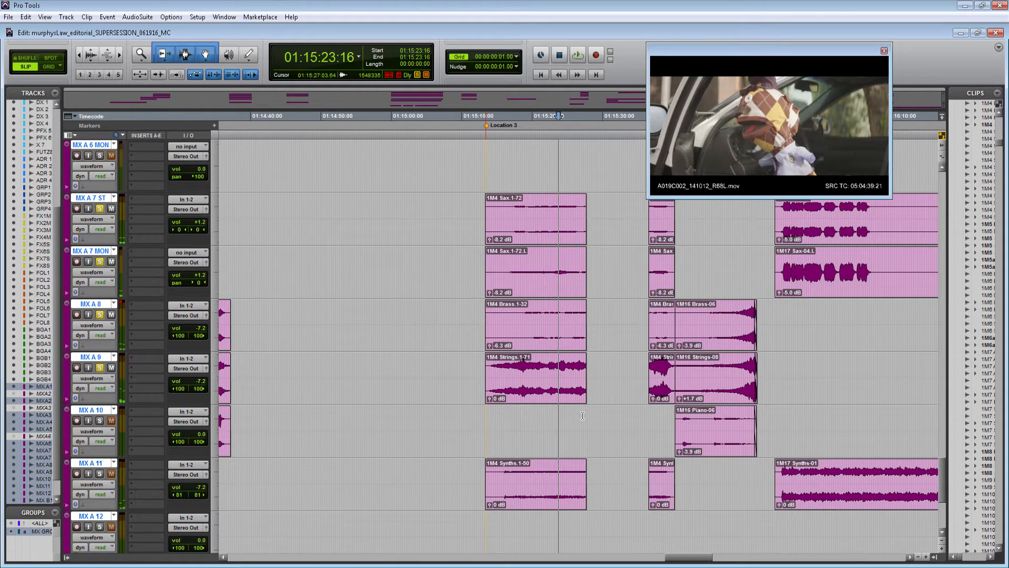
# - Audition the moved 1M4 section from 01:15:19:14 and separate its grouped clips at 01:15:20:23
pyautogui.click(529, 416)
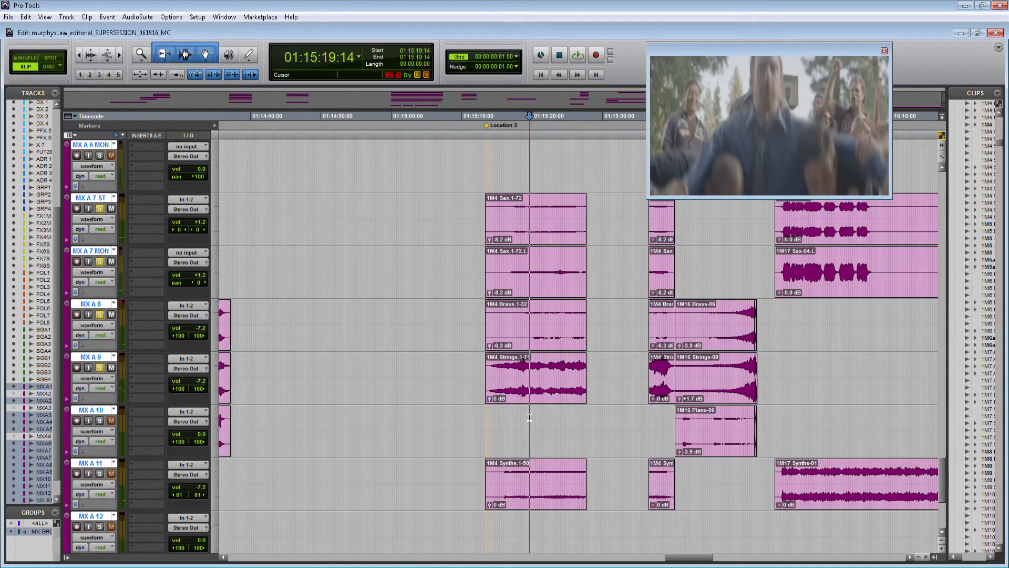
pyautogui.press('space')
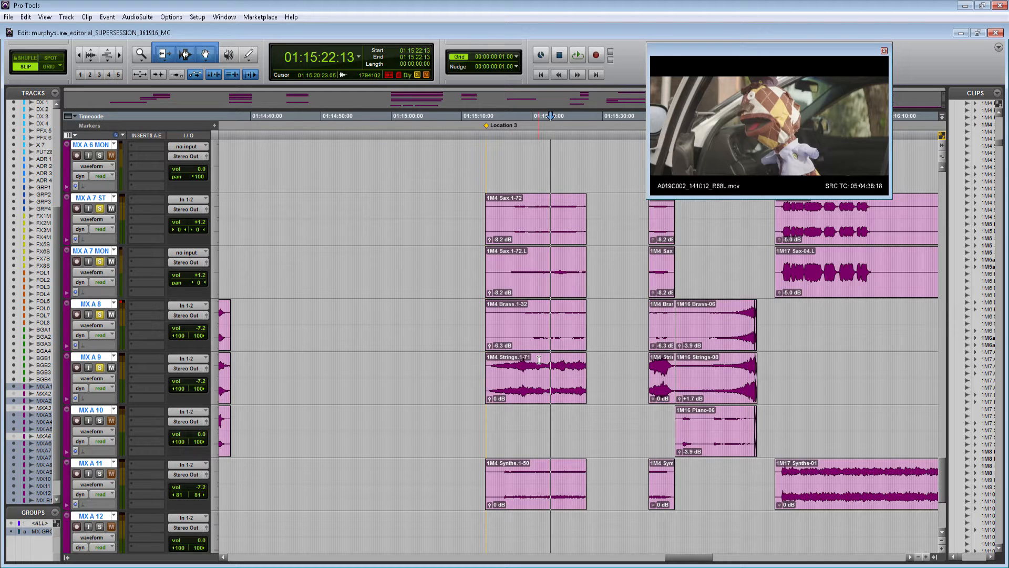
pyautogui.click(538, 359)
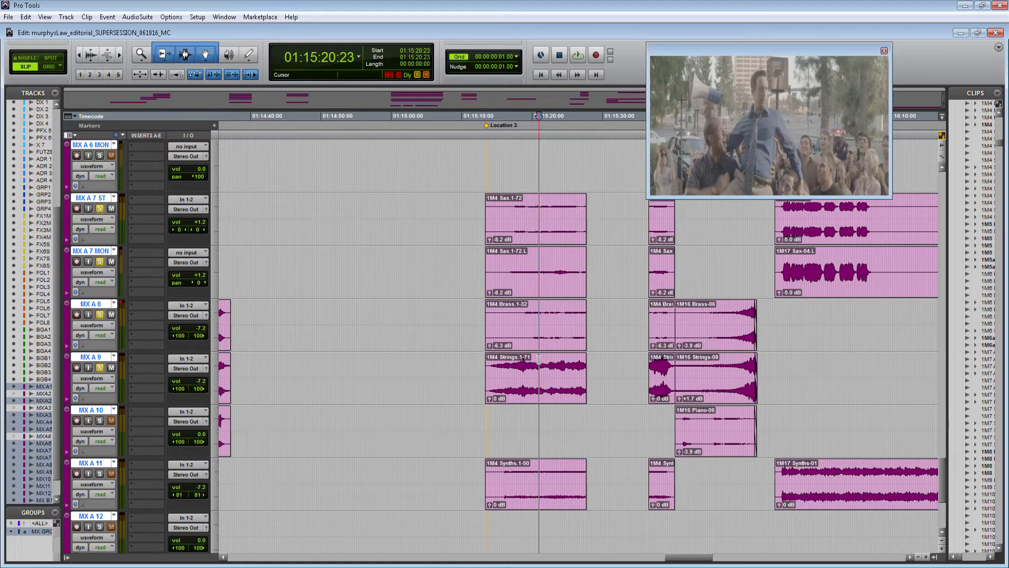
pyautogui.hotkey('ctrl', 'e')
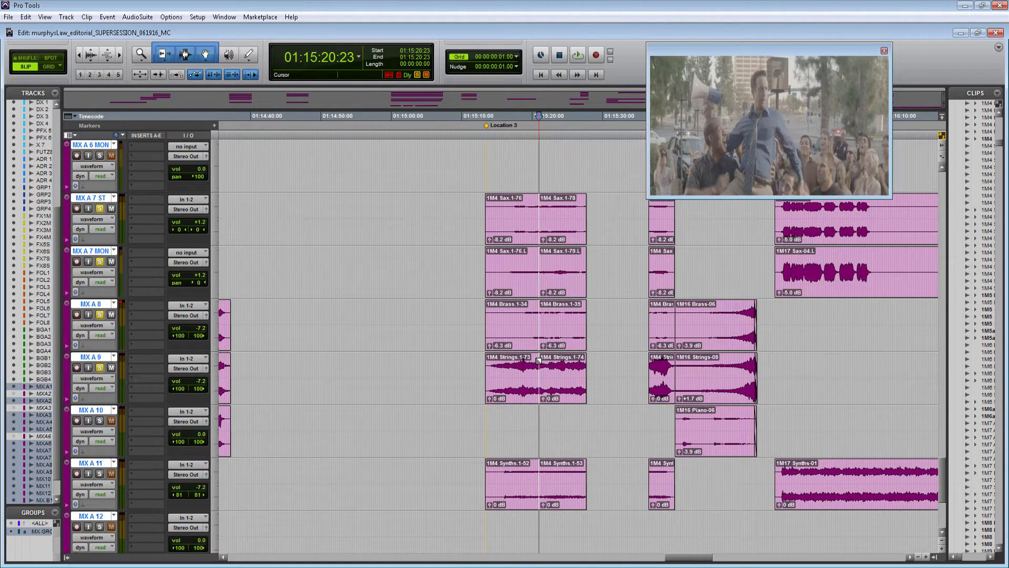
# - Replace the 1M4 section after 01:15:20:23 with a copy of the first section, trimmed and placed to start at 01:15:20:19
pyautogui.doubleClick(552, 367)
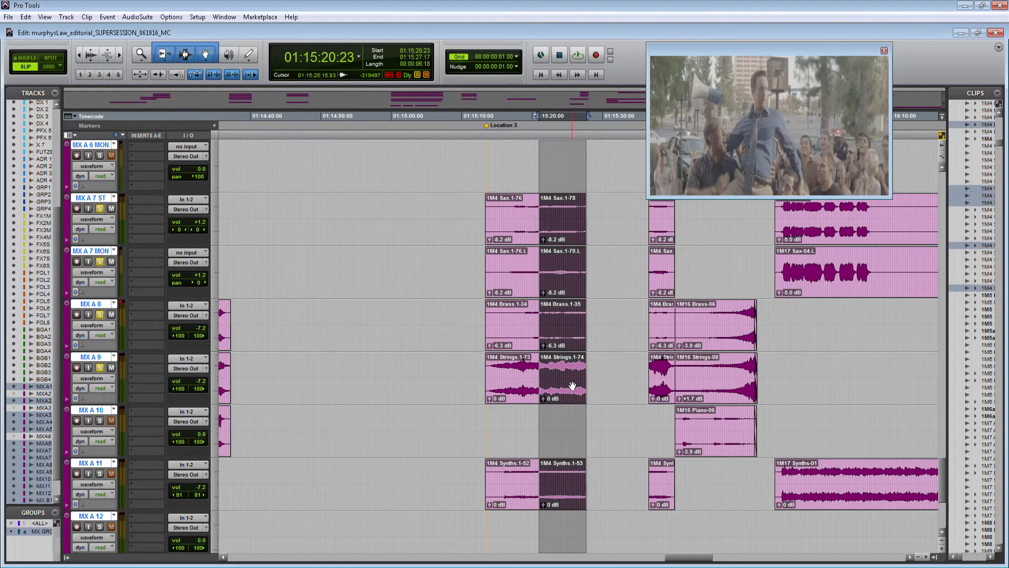
pyautogui.press('Delete')
pyautogui.click(522, 394)
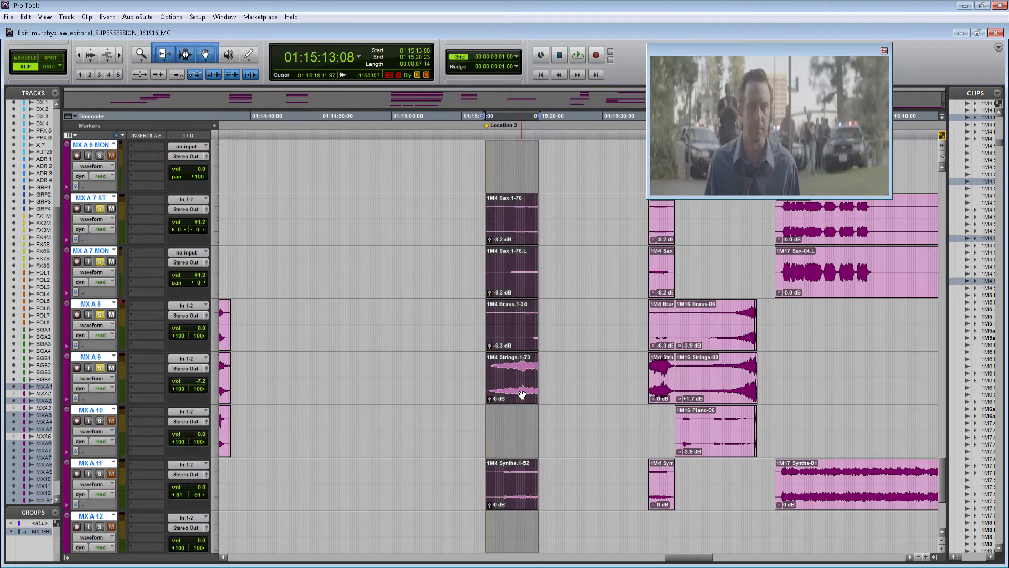
pyautogui.click(555, 202)
pyautogui.hotkey('ctrl', 'v')
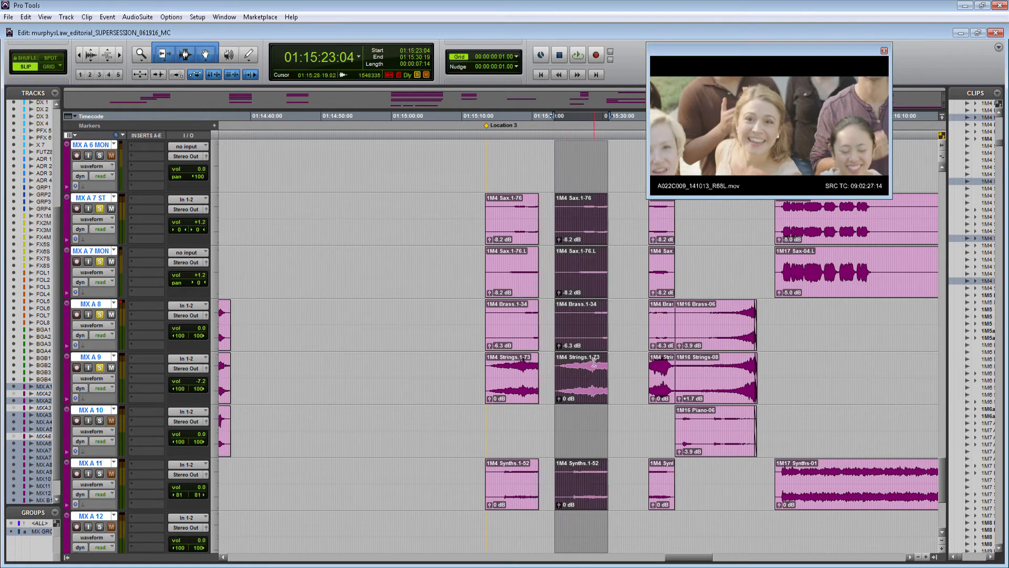
pyautogui.moveTo(589, 394)
pyautogui.mouseDown()
pyautogui.moveTo(565, 392)
pyautogui.moveTo(586, 395)
pyautogui.moveTo(574, 398)
pyautogui.mouseUp()
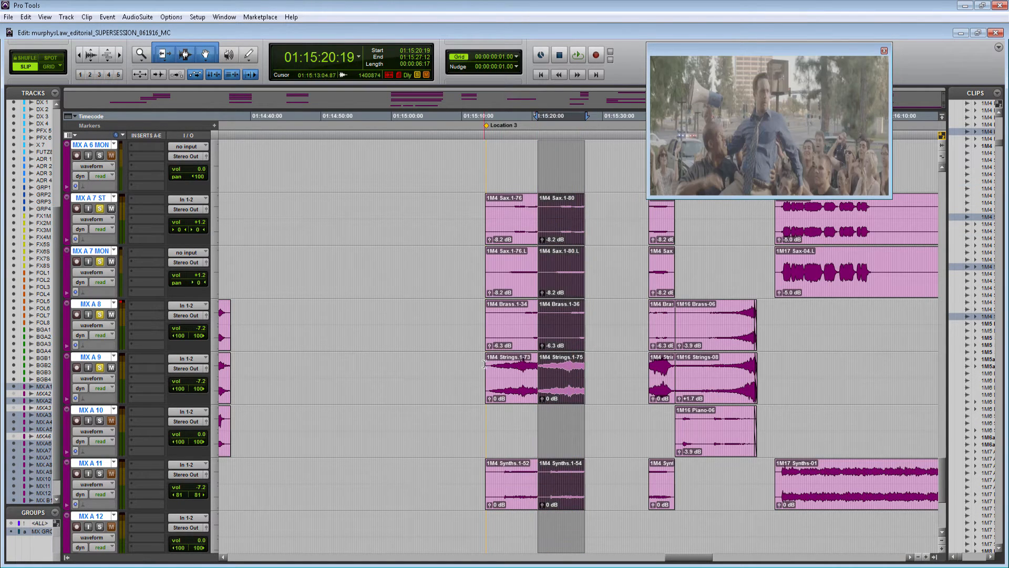
# - Audition the 1M4 cue from 01:15:13:04 and nudge the copied section four frames later to start at 01:15:20:23
pyautogui.click(484, 364)
pyautogui.press('space')
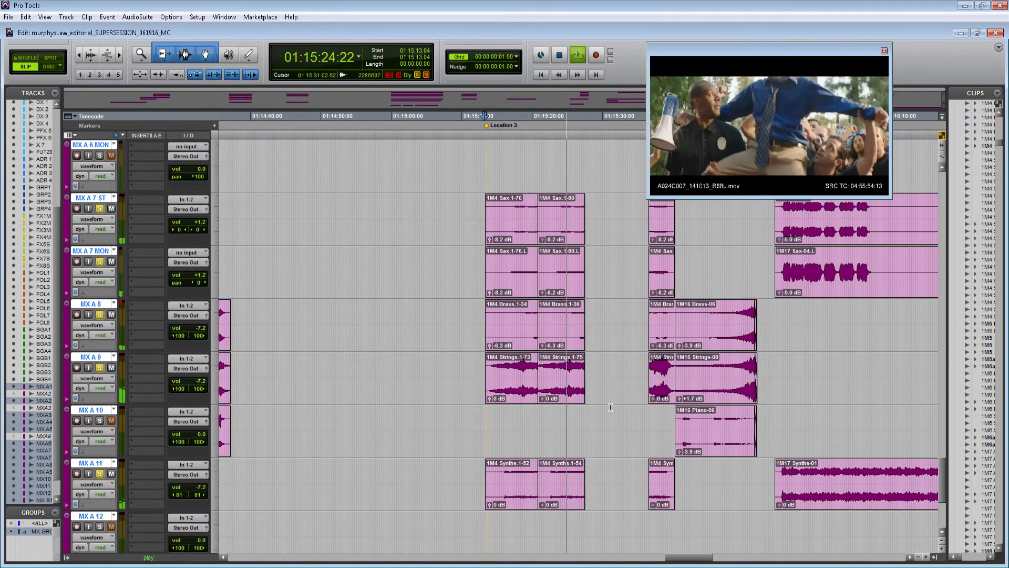
pyautogui.press('space')
pyautogui.click(571, 395)
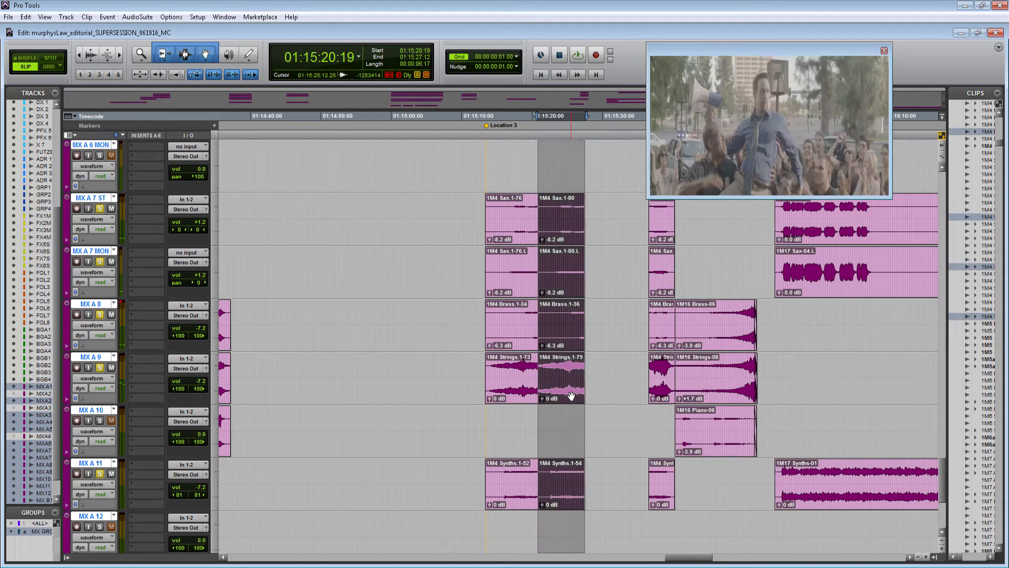
pyautogui.press('KP_Add')
pyautogui.press('KP_Add')
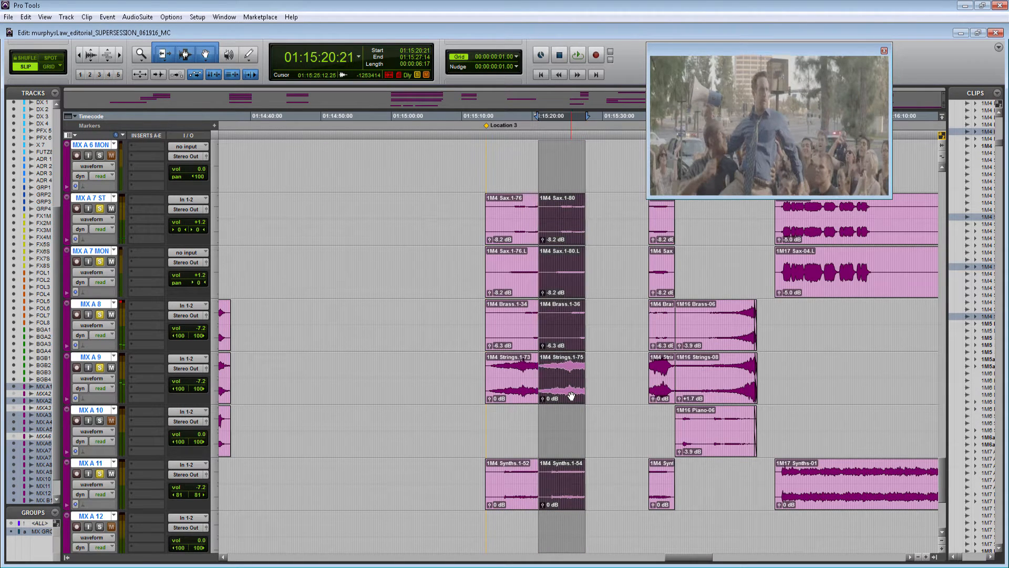
pyautogui.press('KP_Add')
pyautogui.press('KP_Add')
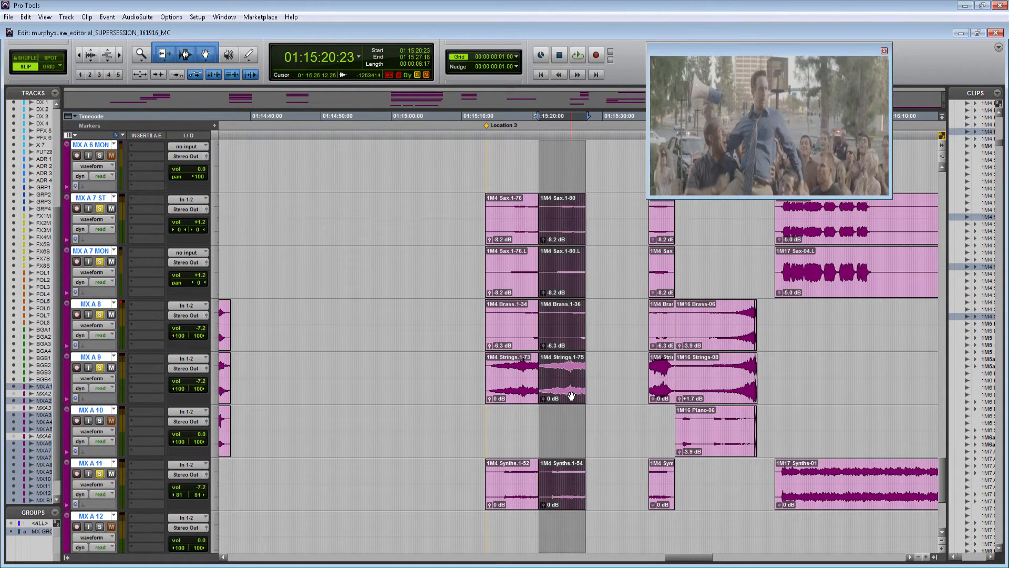
# - Crossfade the join between the two 1M4 sections from 01:15:20:18 to 01:15:21:08, and audition it from 01:15:19:00
pyautogui.click(545, 416)
pyautogui.hotkey('ctrl', ']')
pyautogui.hotkey('ctrl', ']')
pyautogui.hotkey('ctrl', ']')
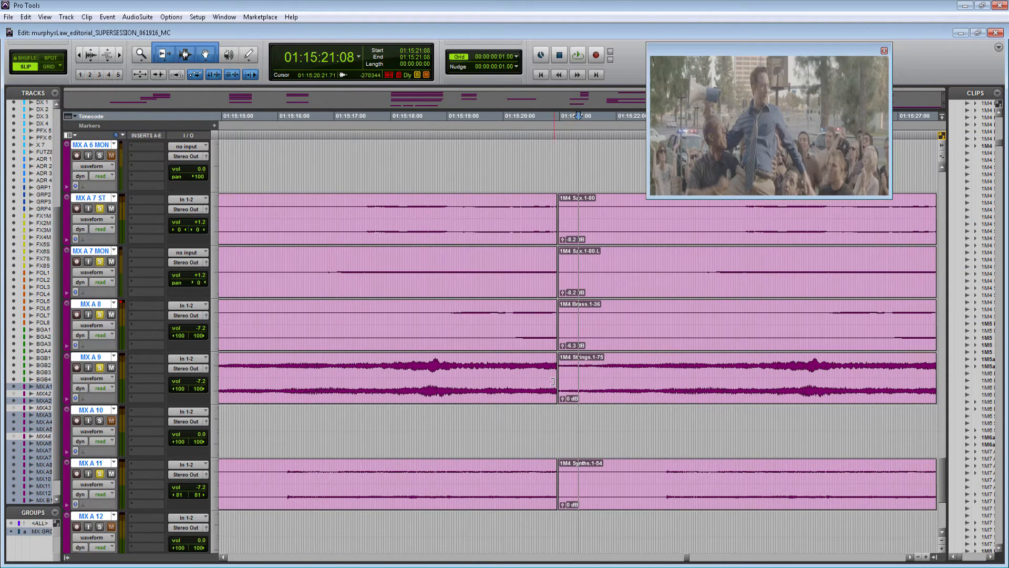
pyautogui.click(548, 388)
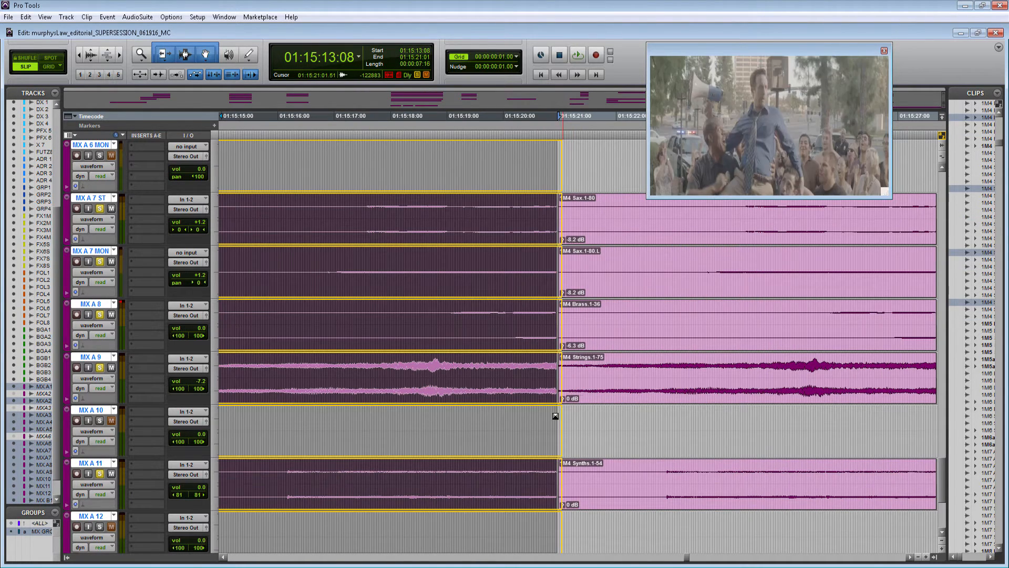
pyautogui.moveTo(555, 416); pyautogui.dragTo(578, 400)
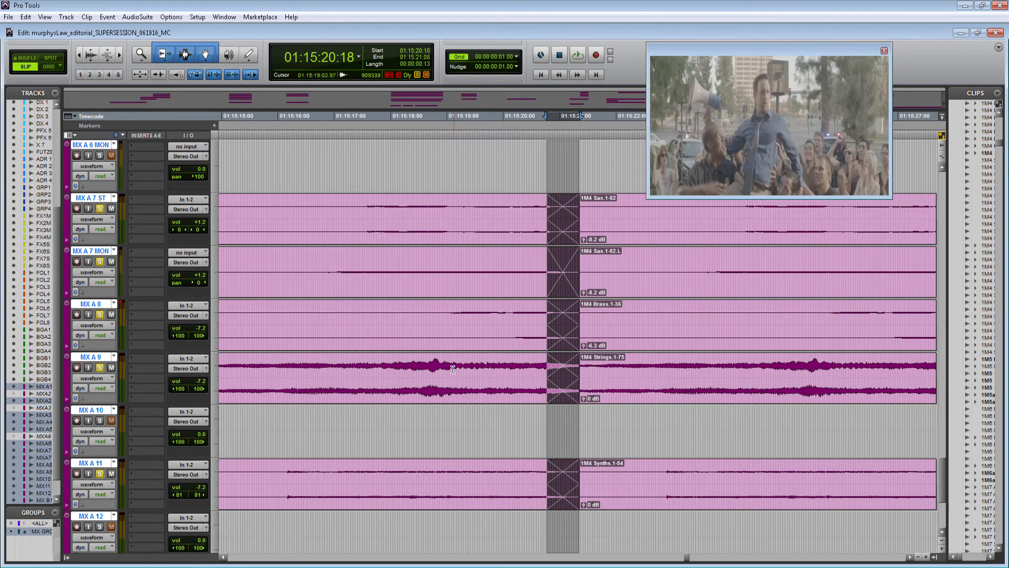
pyautogui.click(448, 369)
pyautogui.press('space')
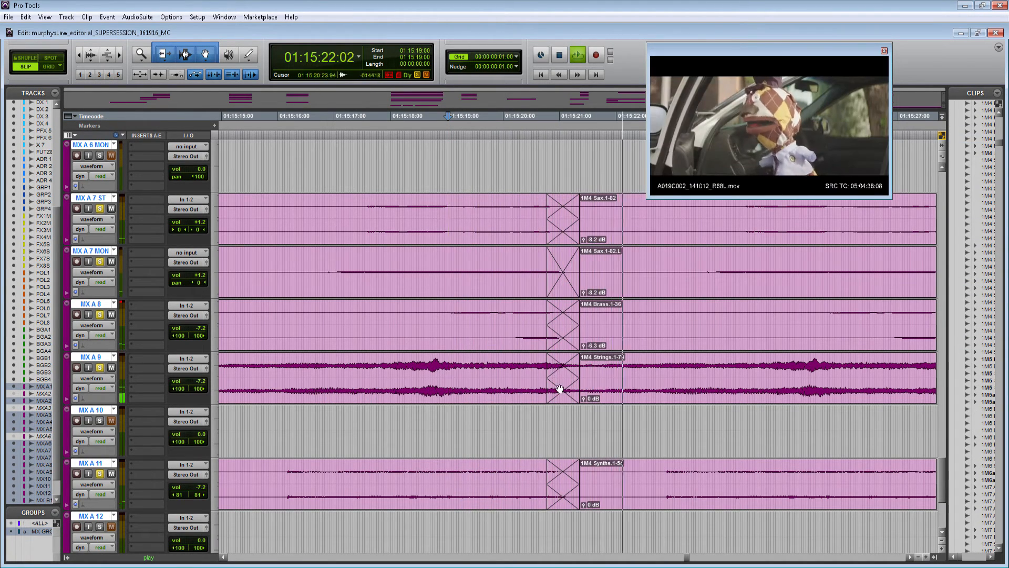
pyautogui.press('space')
# - Nudge the crossfade four frames earlier to start at 01:15:20:14, and audition it from 01:15:18:03
pyautogui.click(565, 393)
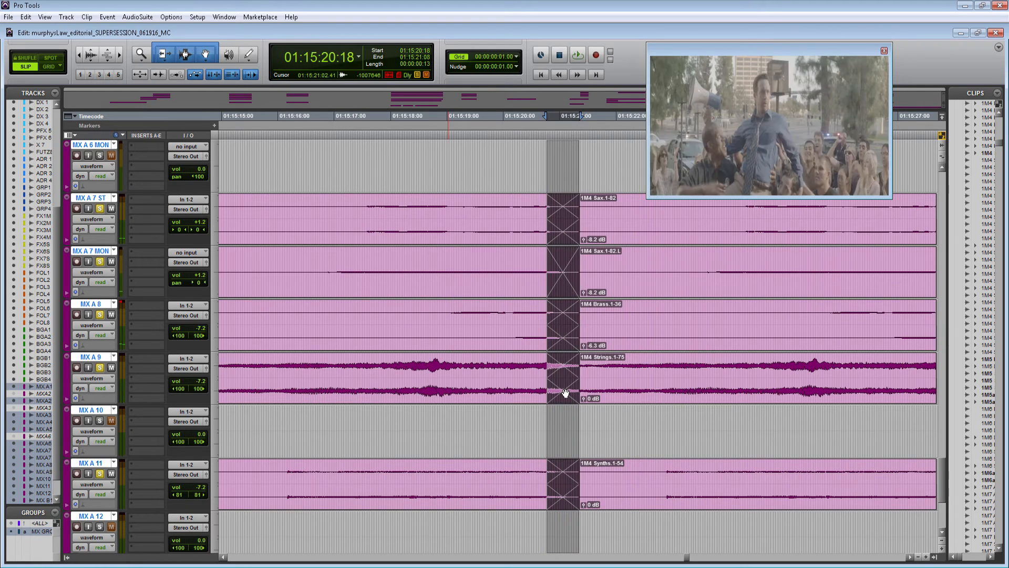
pyautogui.press(',')
pyautogui.press(',')
pyautogui.press(',')
pyautogui.press(',')
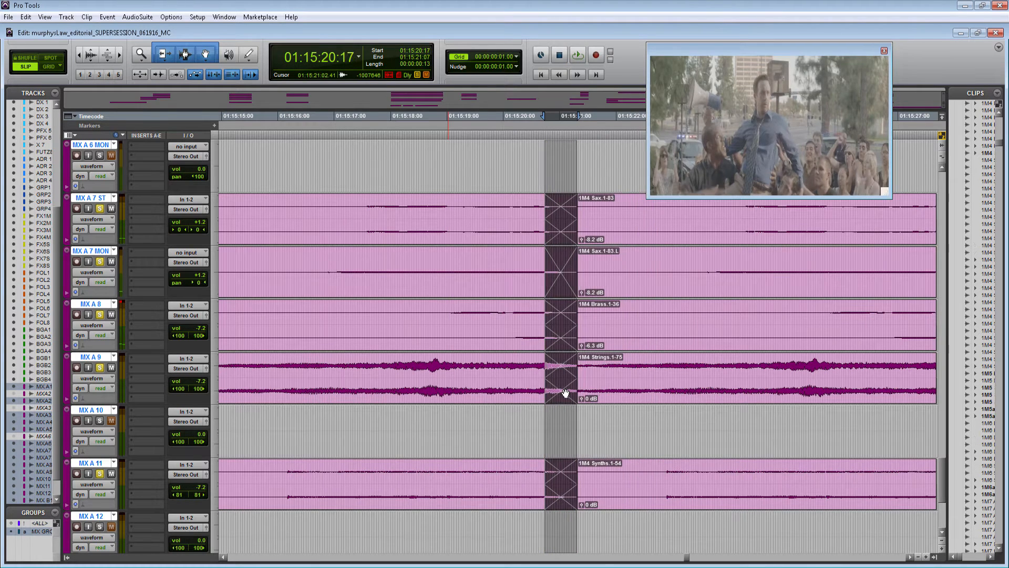
pyautogui.click(398, 321)
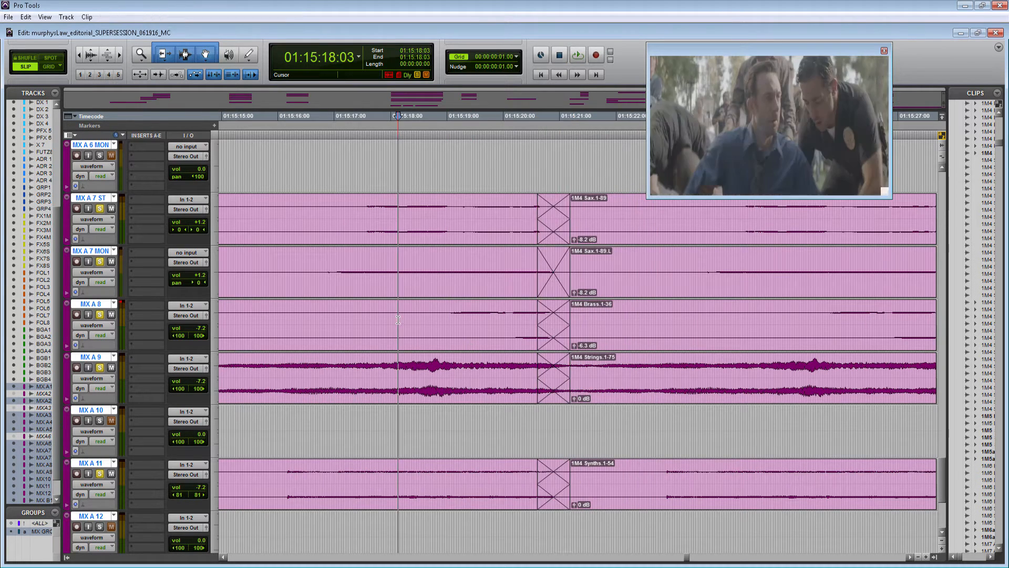
pyautogui.press('space')
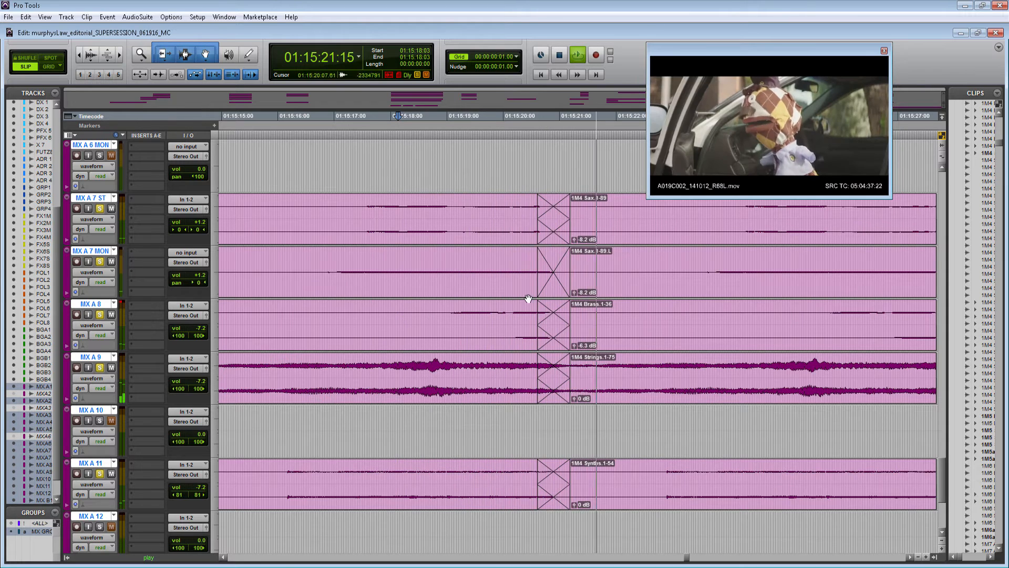
# - Nudge the crossfade three more frames earlier to start at 01:15:20:11
pyautogui.click(555, 398)
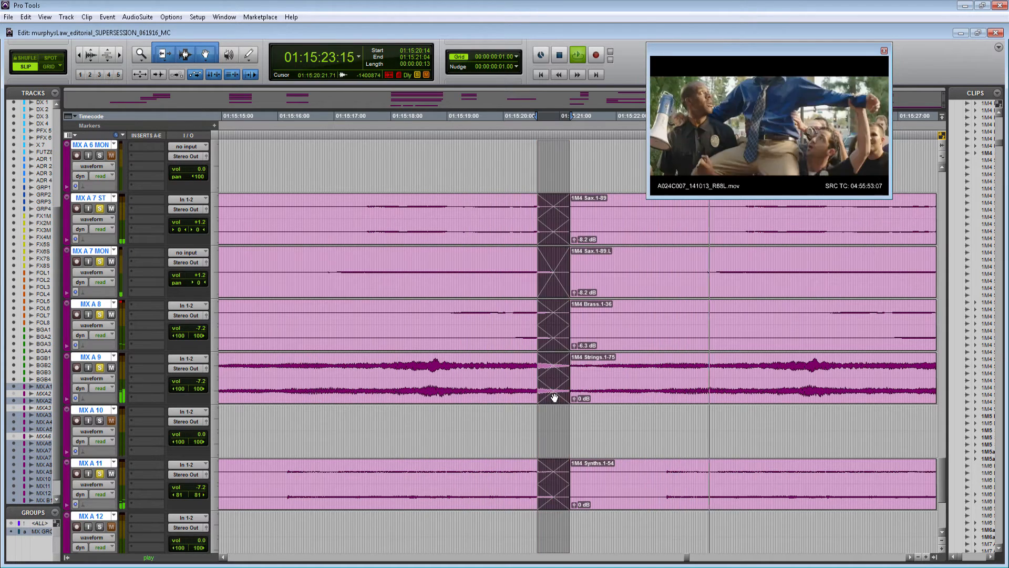
pyautogui.press('-')
pyautogui.press('-')
pyautogui.press('-')
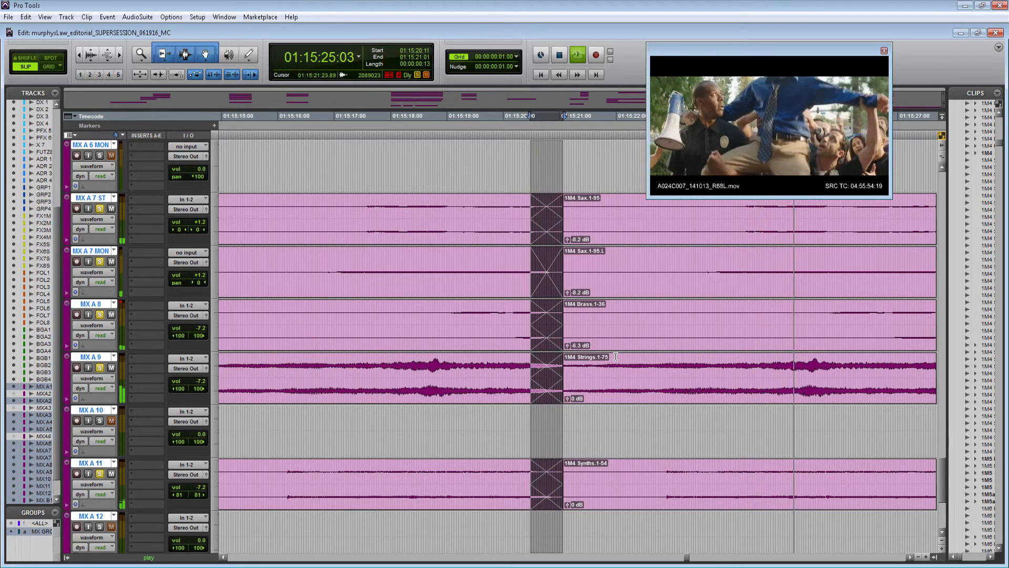
pyautogui.click(615, 357)
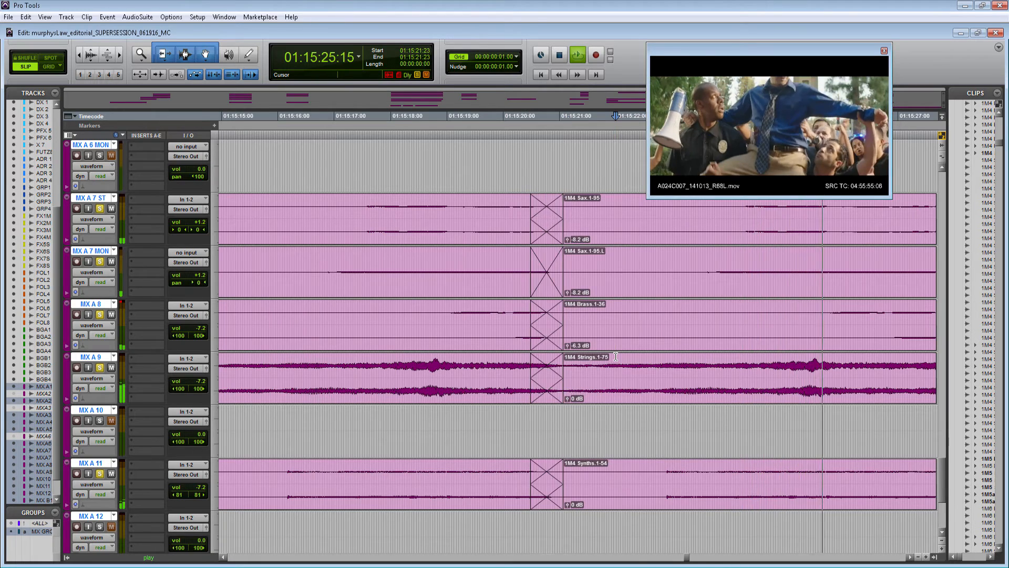
# - Extend the end of the second 1M4 section to about 01:15:34:00 on all grouped tracks, and audition its end
pyautogui.press('r')
pyautogui.press('r')
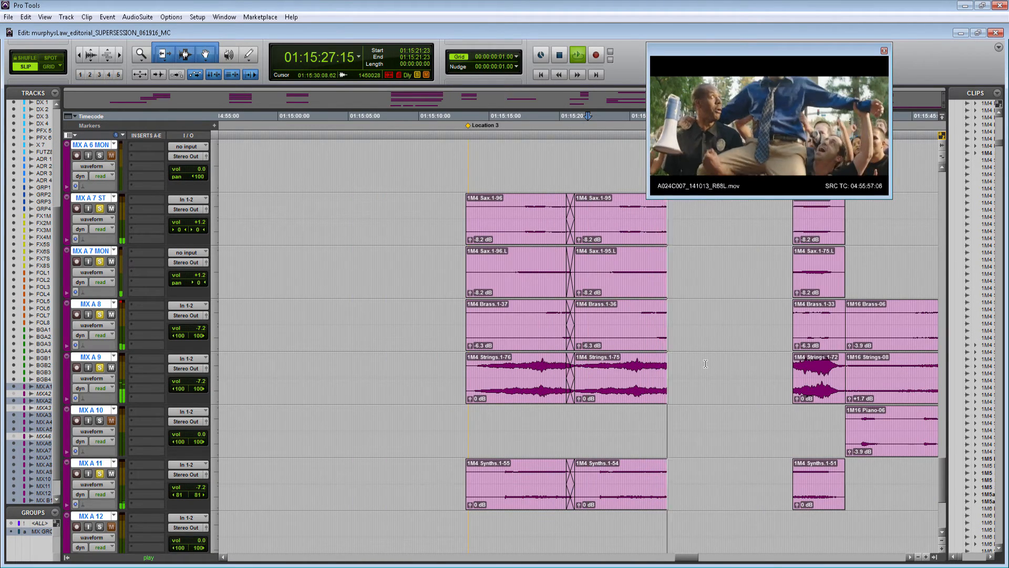
pyautogui.click(629, 390)
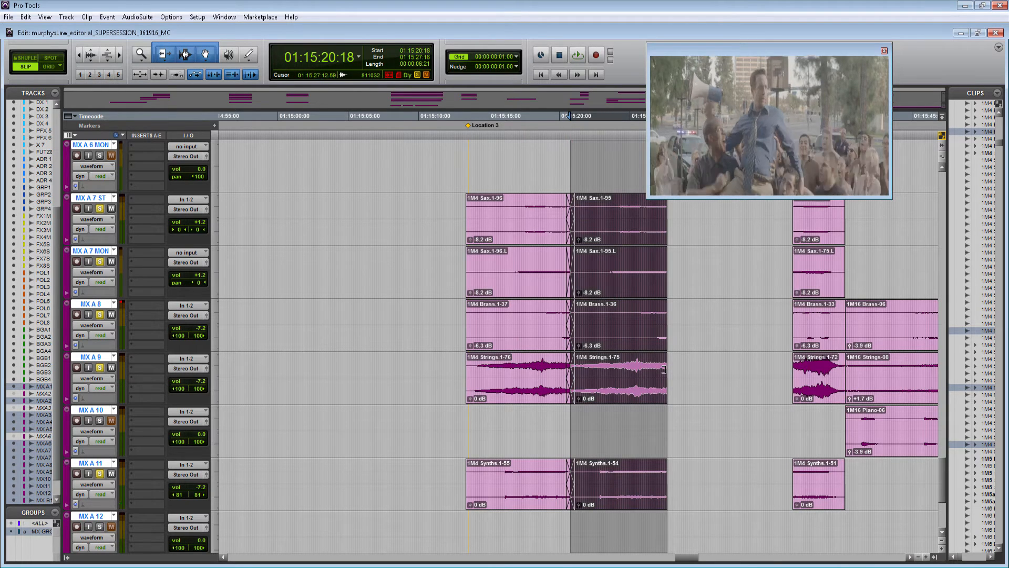
pyautogui.moveTo(664, 369); pyautogui.dragTo(757, 420)
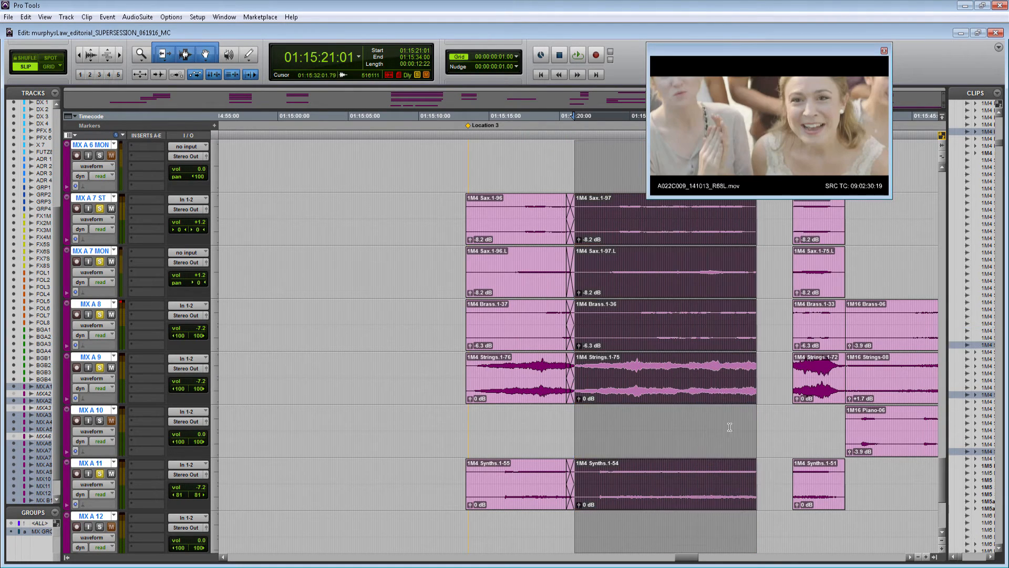
pyautogui.click(654, 431)
pyautogui.press('space')
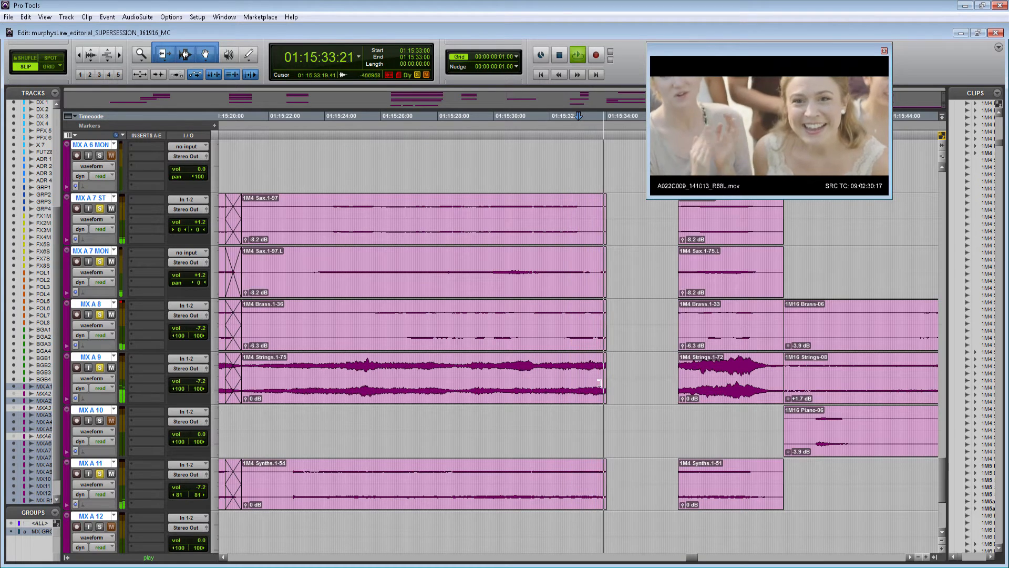
pyautogui.press('space')
# - Extend the second 1M4 section further, to just before the last 1M4 section, and audition it from 01:15:33:23
pyautogui.moveTo(601, 383); pyautogui.dragTo(668, 384)
pyautogui.click(605, 425)
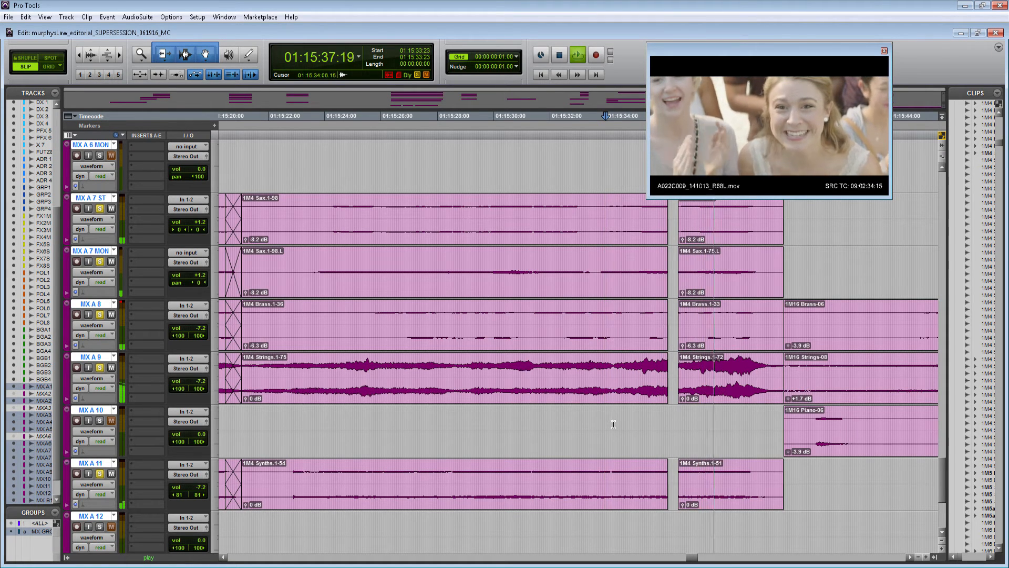
pyautogui.press('space')
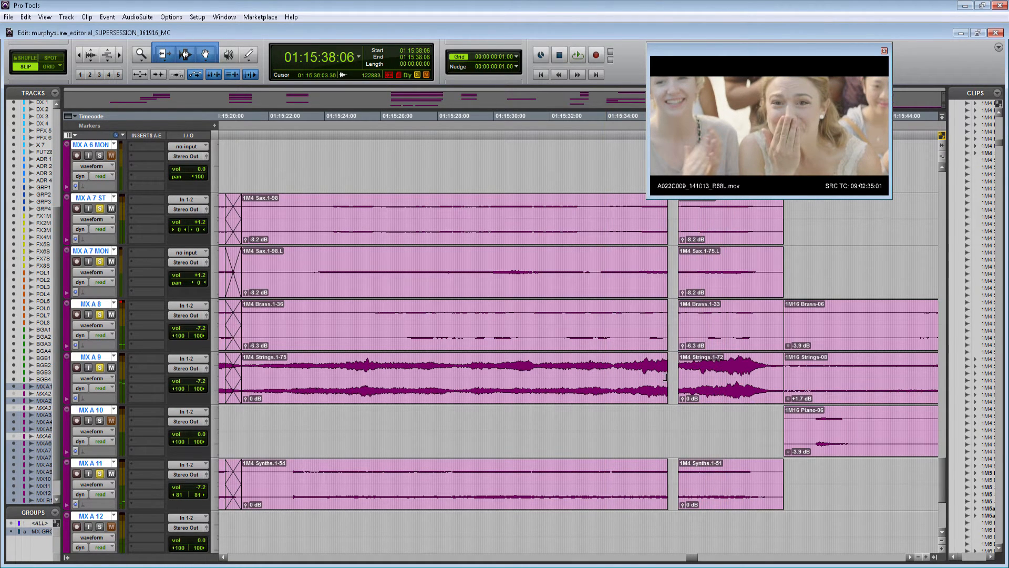
# - Crossfade the extended 1M4 section into the last 1M4 section, and audition the transition from 01:15:35:09 and from 01:15:32:02
pyautogui.moveTo(666, 377); pyautogui.dragTo(712, 399)
pyautogui.click(637, 420)
pyautogui.click(646, 421)
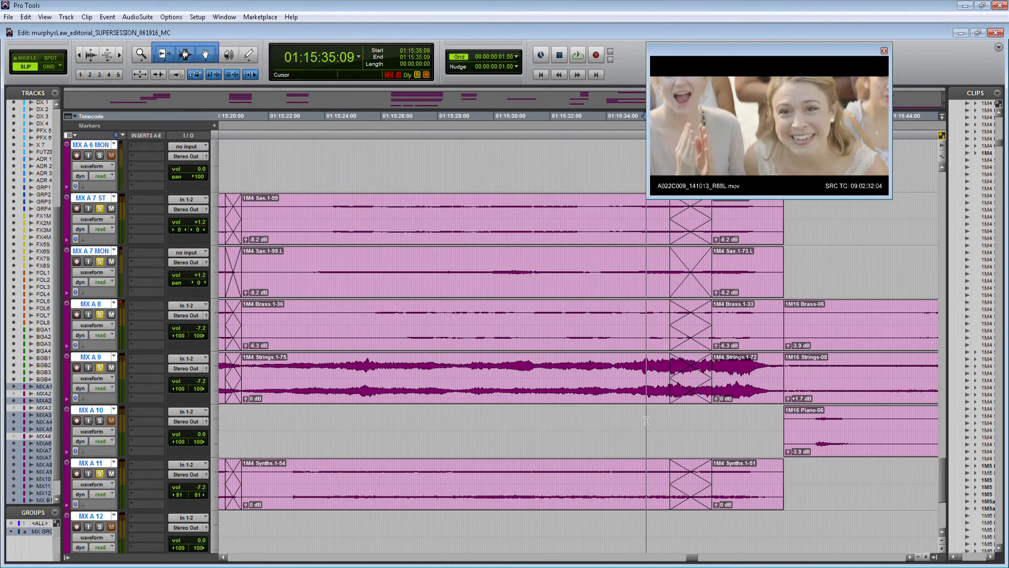
pyautogui.press('space')
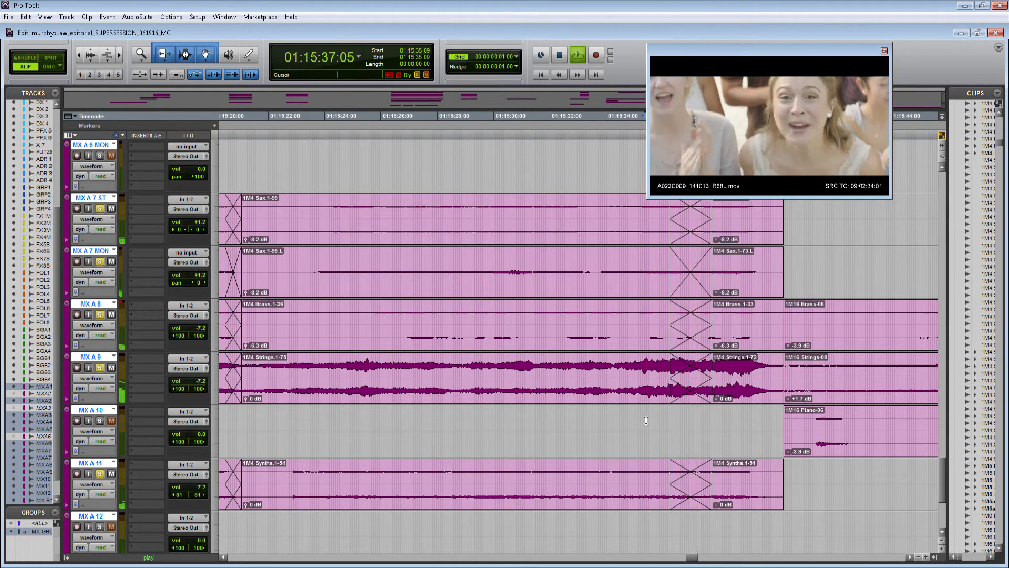
pyautogui.press('space')
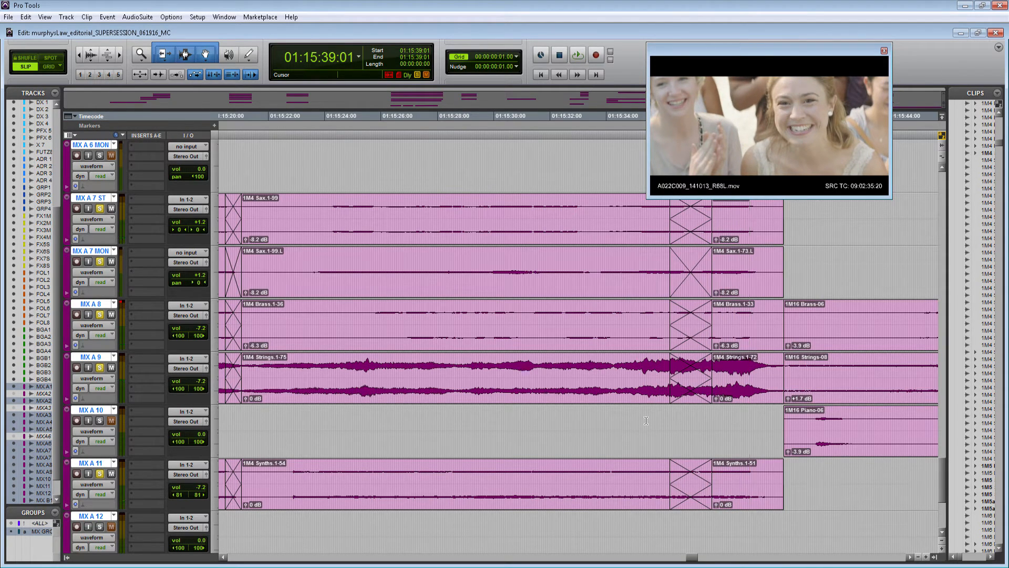
pyautogui.click(552, 408)
pyautogui.press('space')
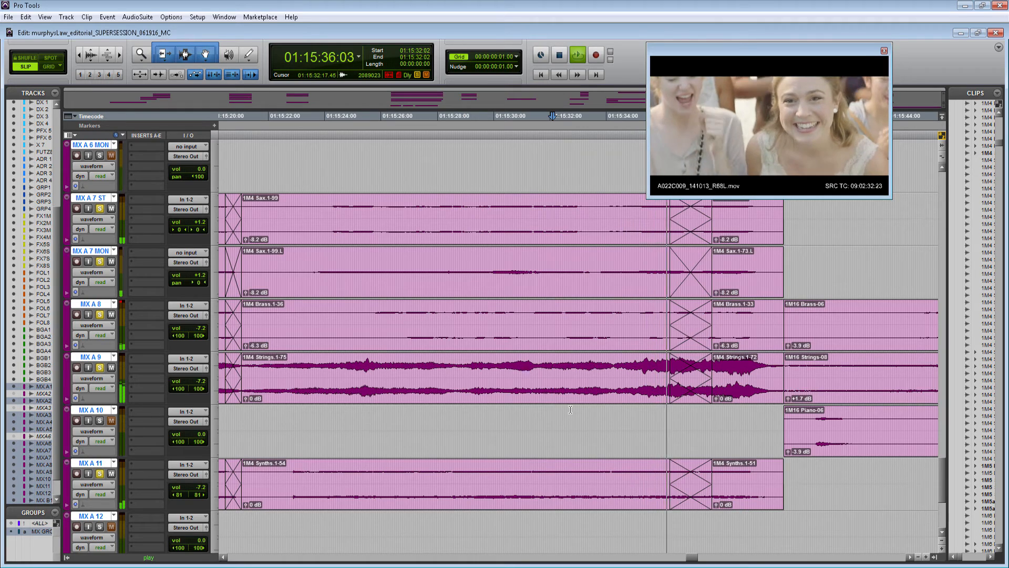
pyautogui.press('space')
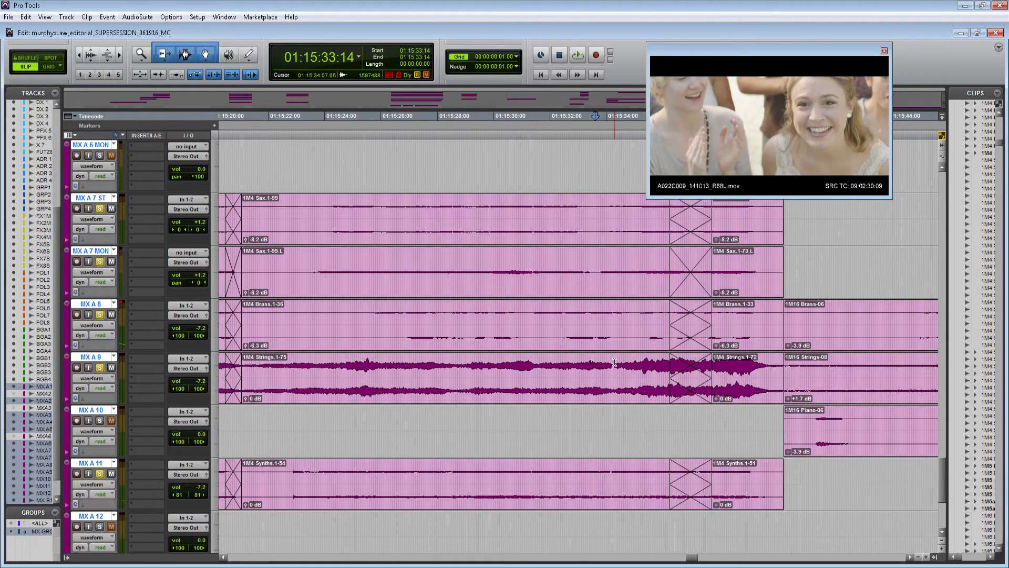
# - Try pasting the copied first 1M4 section at 01:15:34:07, and undo the paste
pyautogui.click(615, 362)
pyautogui.hotkey('ctrl', 'v')
pyautogui.hotkey('ctrl', 'z')
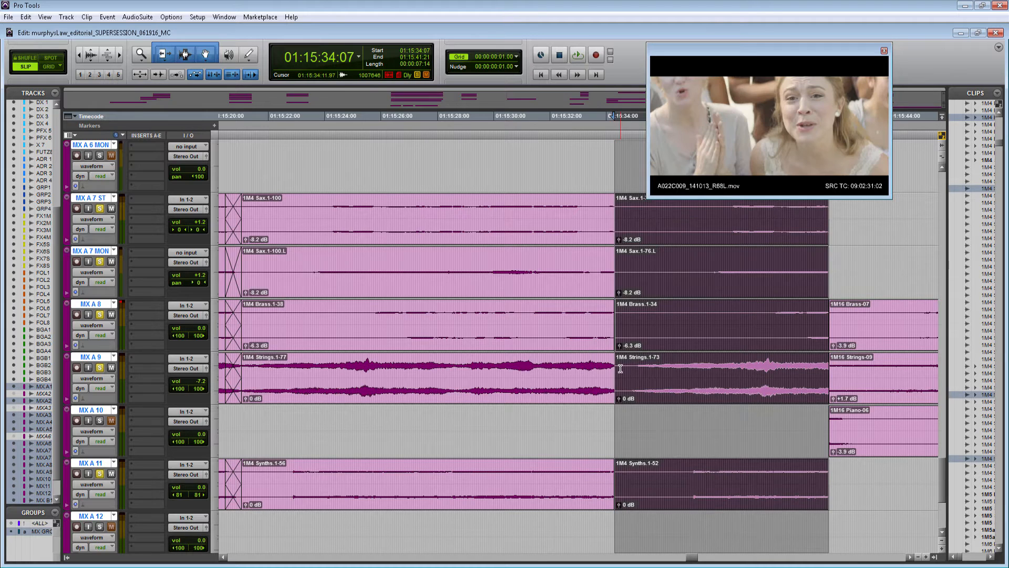
# - Delete the 1M4 section starting at 01:15:34:07 and the leftover fade at the start of the last 1M4 section
pyautogui.click(632, 382)
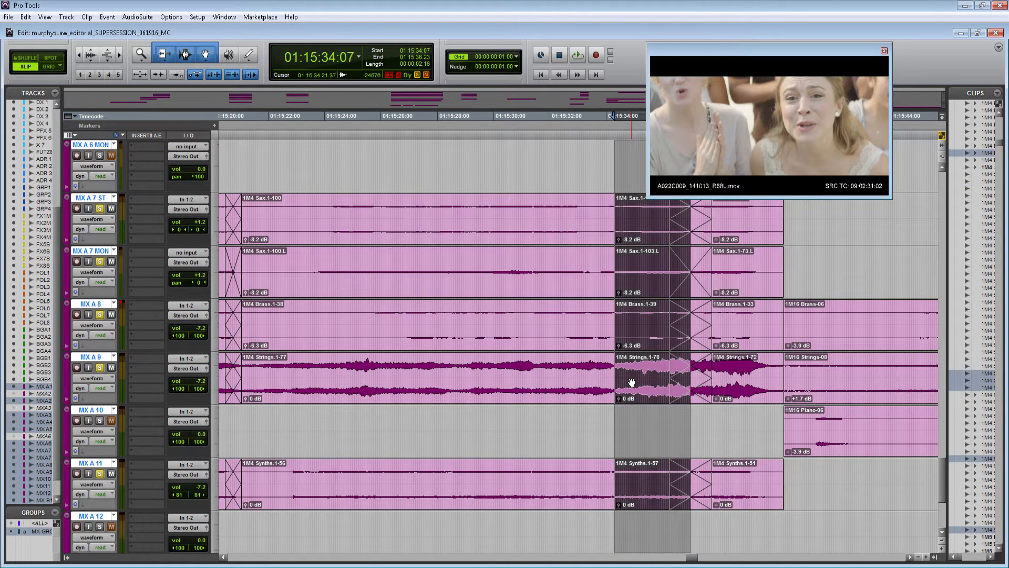
pyautogui.press('Delete')
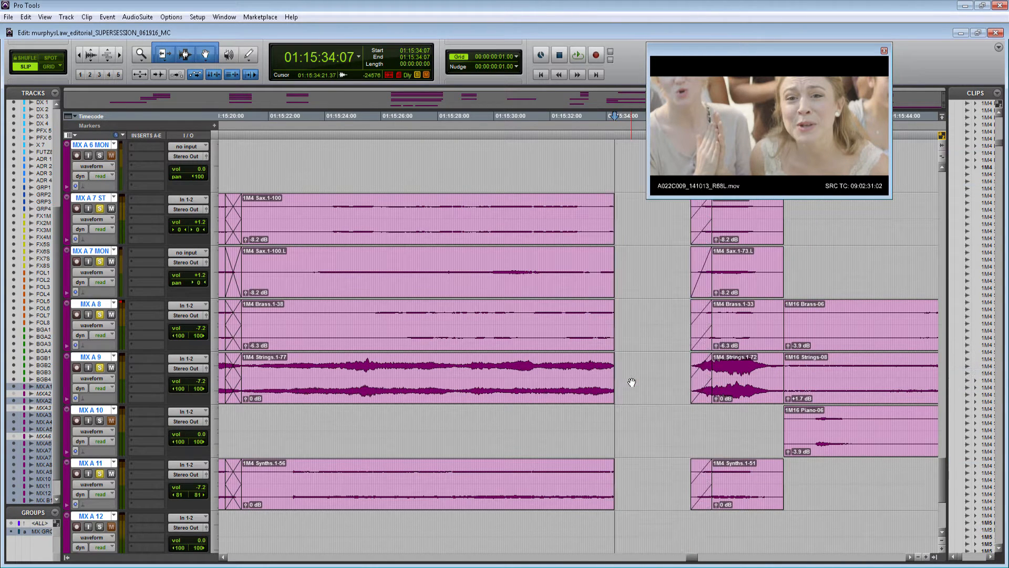
pyautogui.click(704, 395)
pyautogui.press('Delete')
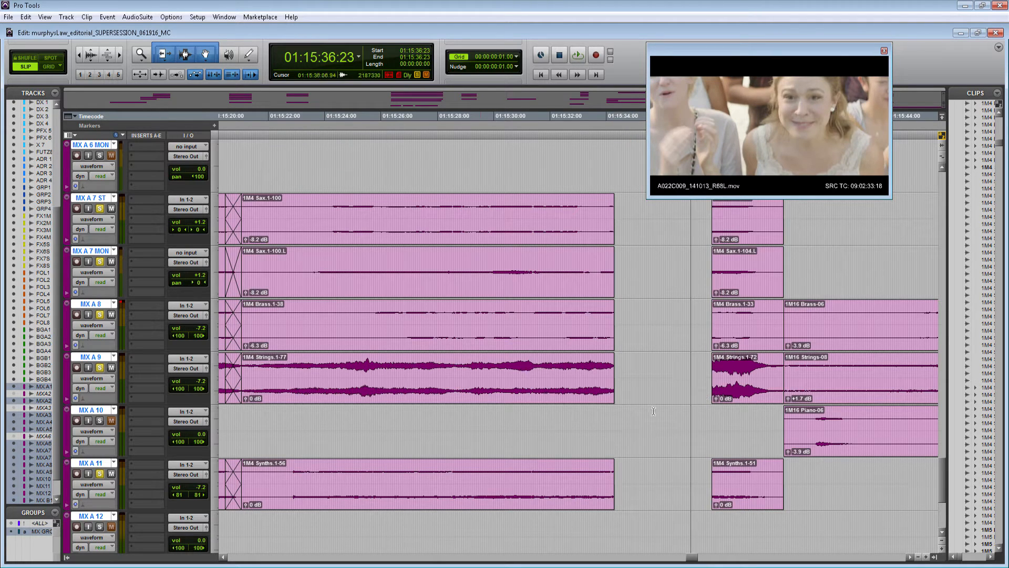
pyautogui.press('r')
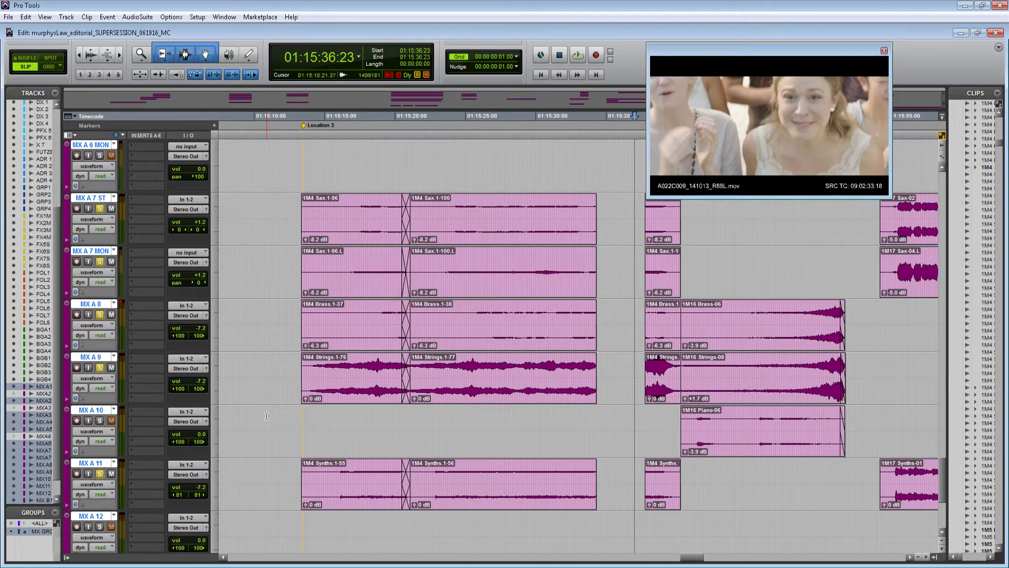
# - Audition the first 1M4 section from near its start and from 01:15:16:23
pyautogui.click(310, 412)
pyautogui.press('space')
pyautogui.press('t')
pyautogui.click(662, 415)
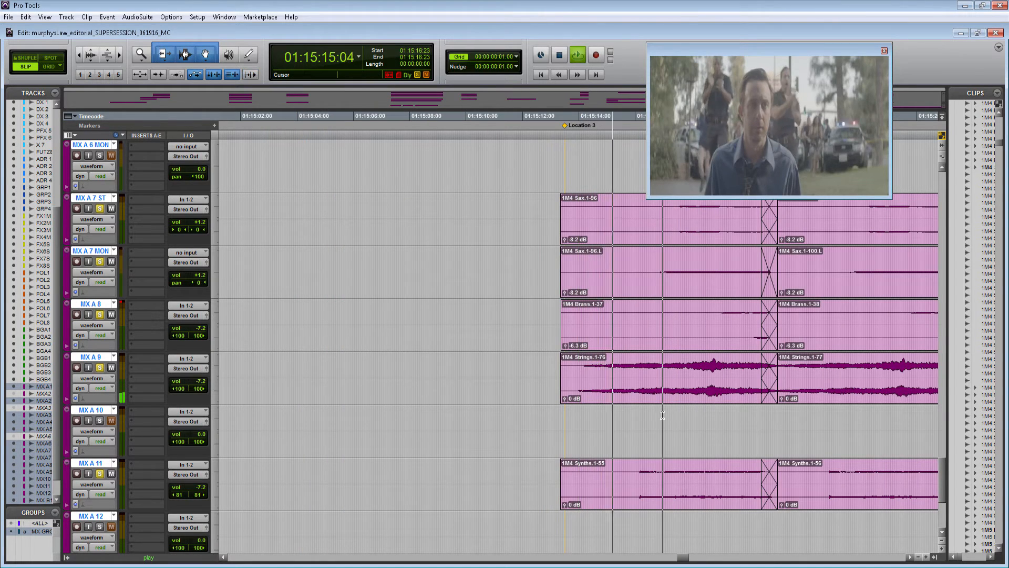
pyautogui.press('t')
pyautogui.press('r')
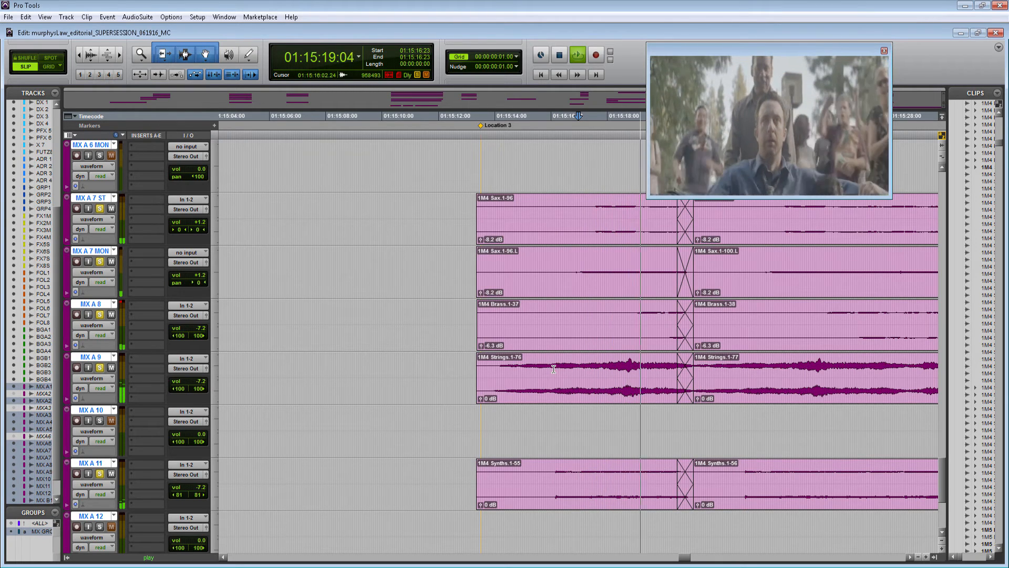
pyautogui.press('space')
# - Copy the 1M4 passage from 01:15:16:02 to 01:15:19:14 and paste it after the second 1M4 section, filling the gap before the last section
pyautogui.click(554, 368)
pyautogui.moveTo(560, 369); pyautogui.dragTo(653, 373)
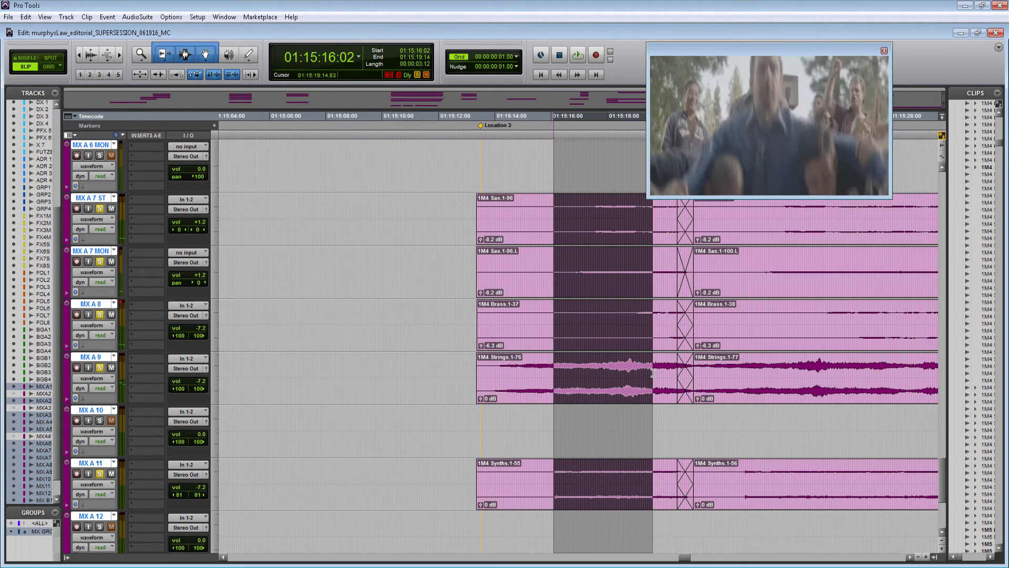
pyautogui.hotkey('ctrl', '[')
pyautogui.hotkey('ctrl', '[')
pyautogui.click(697, 417)
pyautogui.hotkey('ctrl', ']')
pyautogui.hotkey('ctrl', ']')
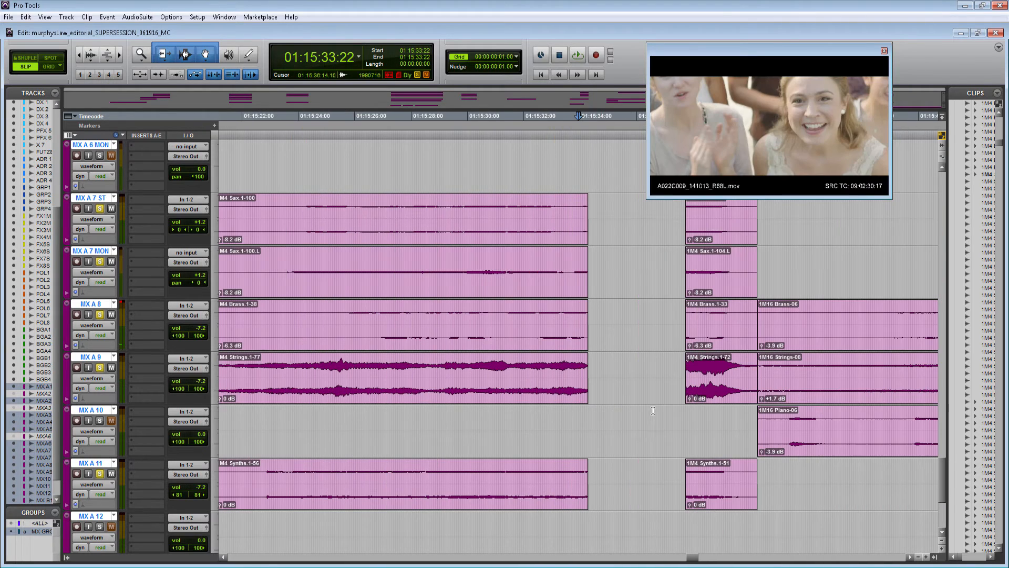
pyautogui.moveTo(570, 211); pyautogui.dragTo(639, 396)
pyautogui.hotkey('ctrl', 'v')
pyautogui.moveTo(571, 383); pyautogui.dragTo(587, 381)
# - Audition the pasted 1M4 section from 01:15:30:10, and nudge it earlier in one-frame increments
pyautogui.click(480, 419)
pyautogui.press('space')
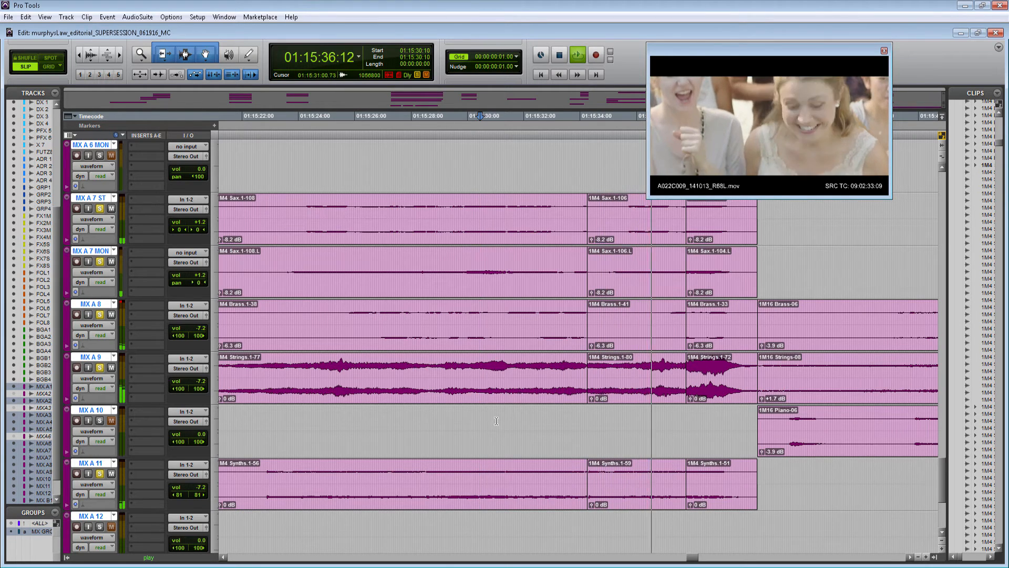
pyautogui.press('space')
pyautogui.click(612, 401)
pyautogui.press(',')
pyautogui.press(',')
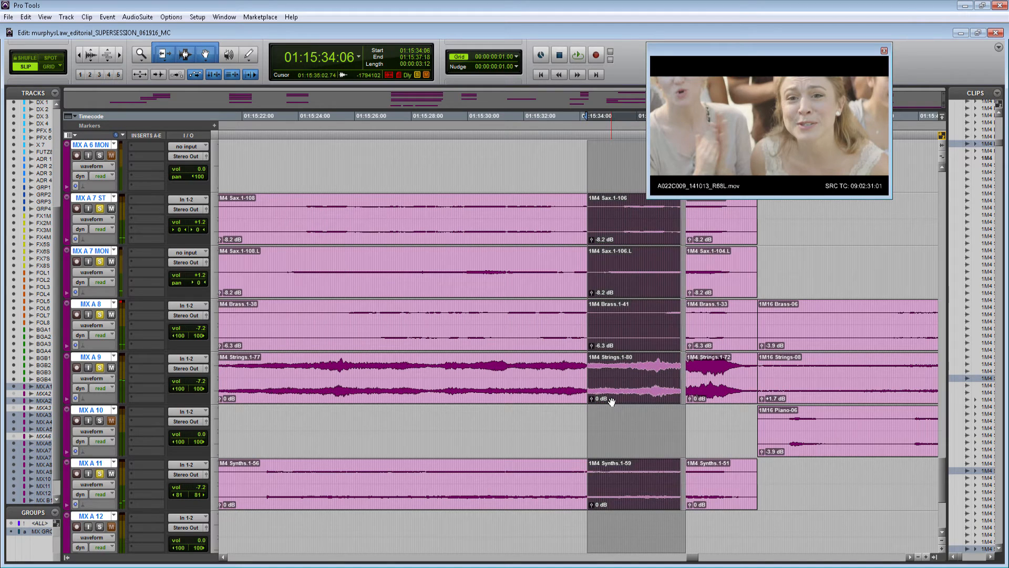
# - Crossfade the second 1M4 section into the pasted one from 01:15:33:13 to 01:15:33:19, and audition the transition
pyautogui.click(578, 389)
pyautogui.moveTo(583, 379); pyautogui.dragTo(575, 400)
pyautogui.click(610, 387)
pyautogui.click(437, 372)
pyautogui.press('space')
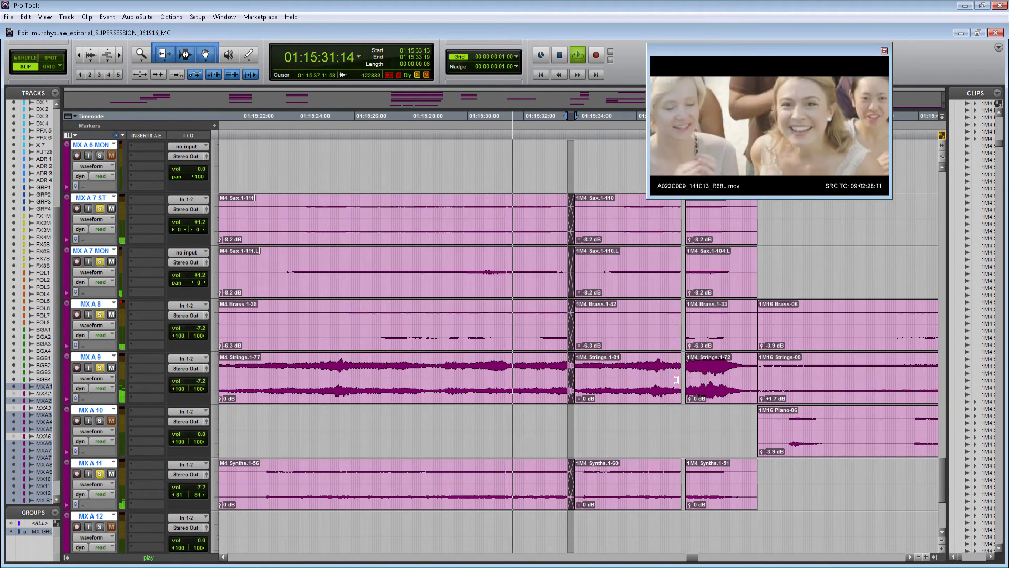
# - Crossfade the pasted section into the last 1M4 section from 01:15:37:18 to 01:15:38:01, and audition it from 01:15:36:01
pyautogui.moveTo(680, 382); pyautogui.dragTo(695, 401)
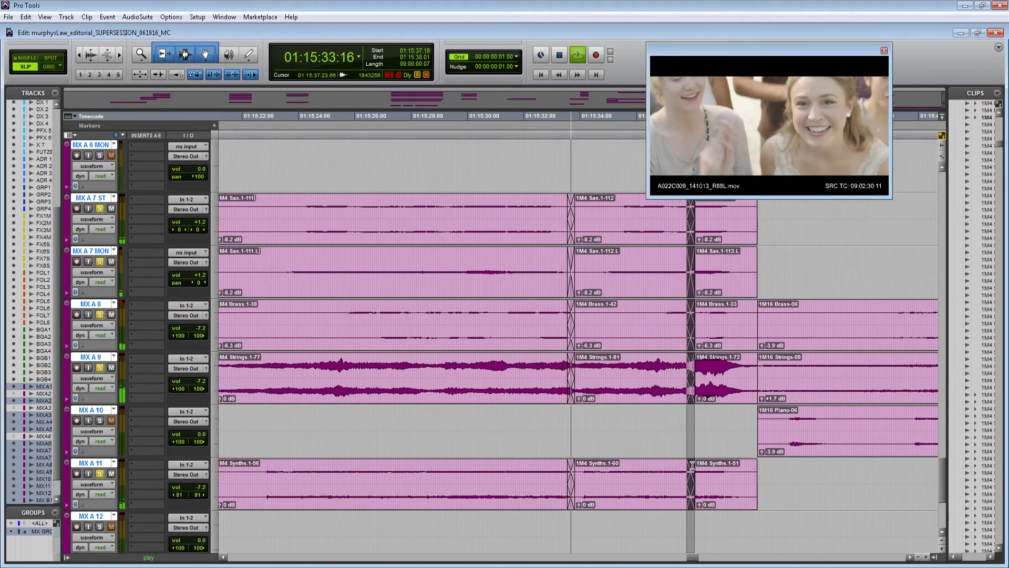
pyautogui.click(637, 414)
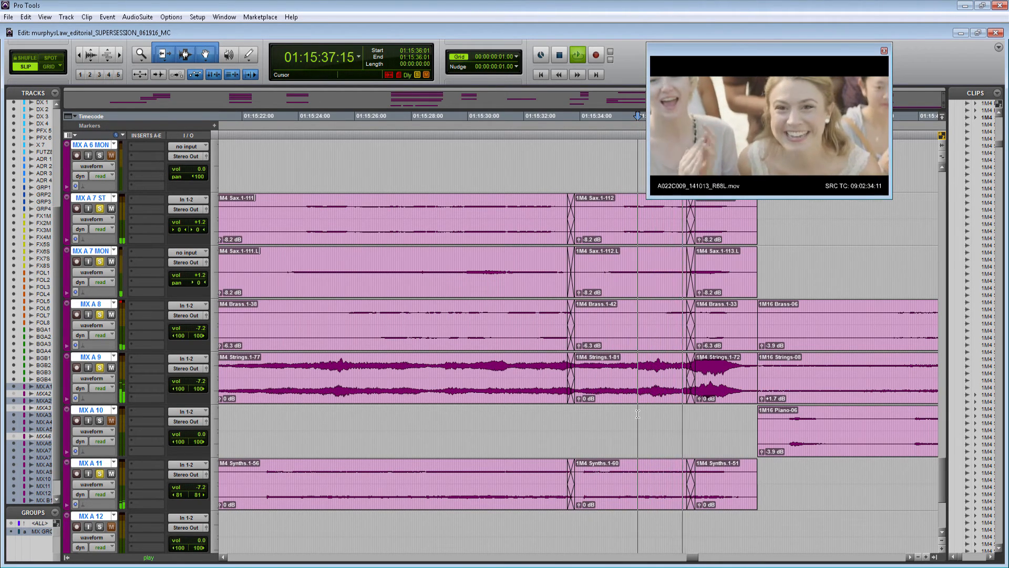
pyautogui.press('space')
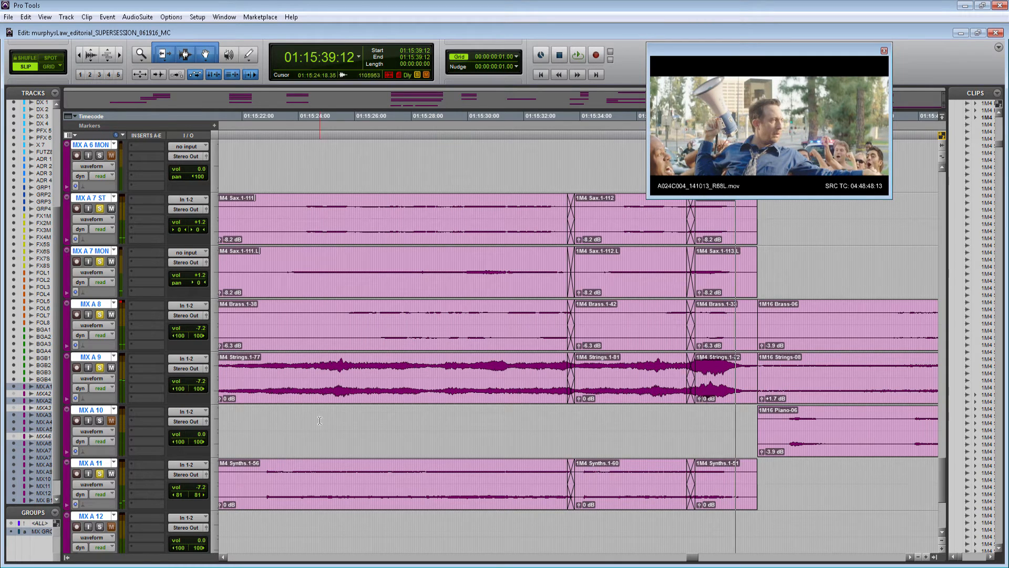
# - Lower the clip gain of the last 1M4 Strings section to -5.7 dB, and audition the whole edit from 01:15:13:12
pyautogui.moveTo(700, 395); pyautogui.dragTo(705, 404)
pyautogui.click(649, 414)
pyautogui.press('r')
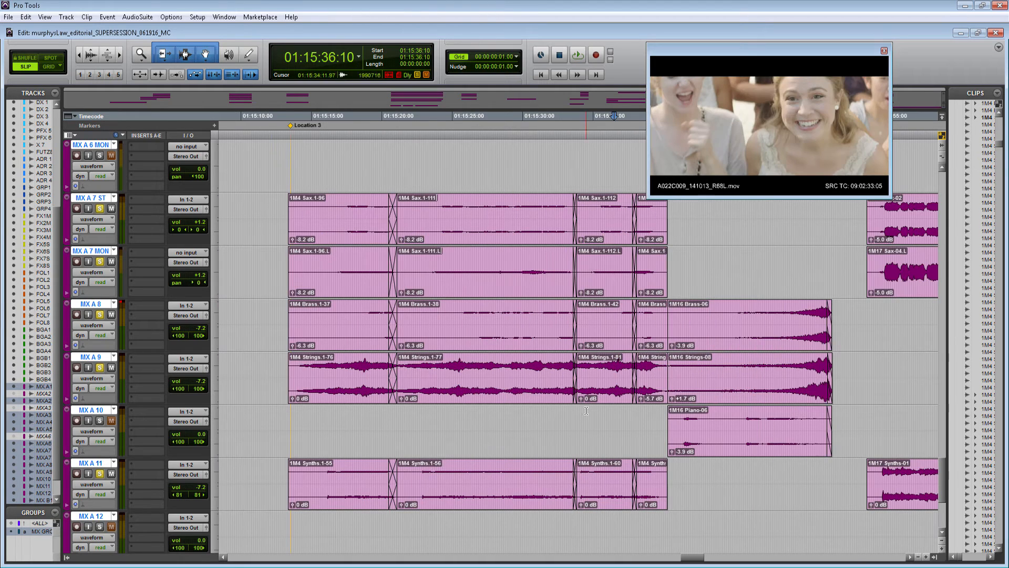
pyautogui.click(290, 414)
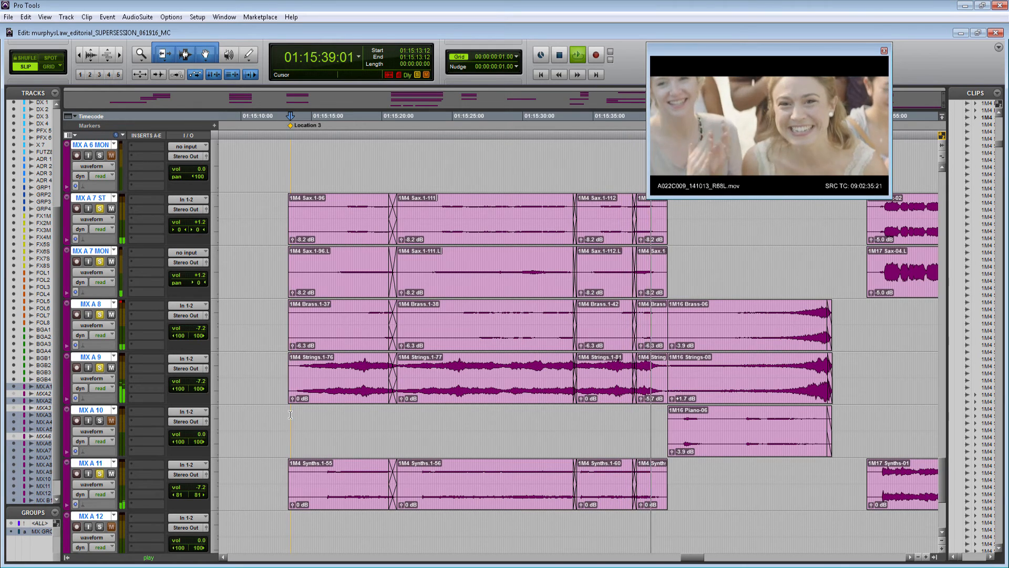
pyautogui.press('space')
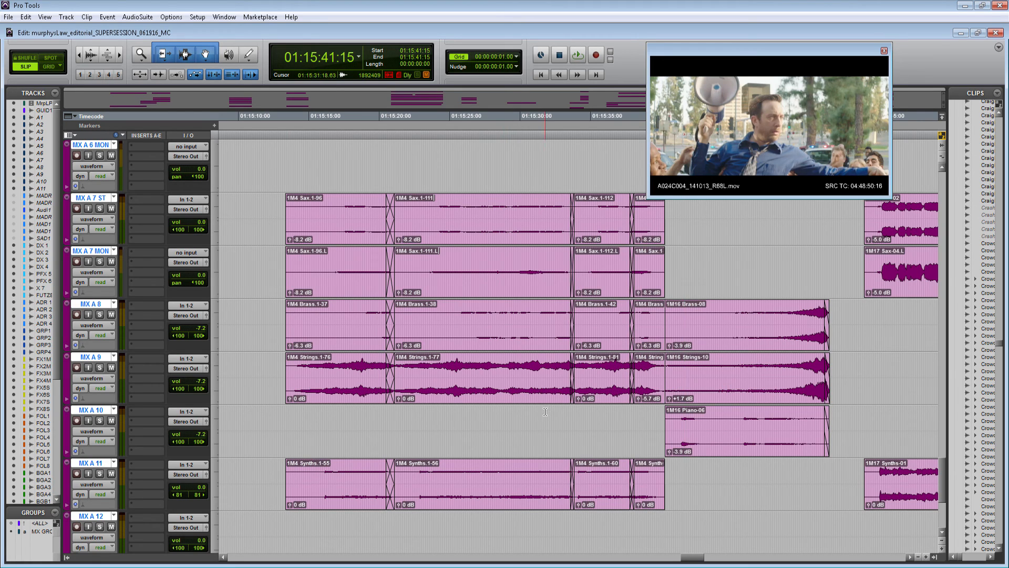
# - Save a session copy including audio files in the E - Editorial folder as murphysLaw_editorial_SUPERSESSION_062116_MC
pyautogui.click(8, 17)
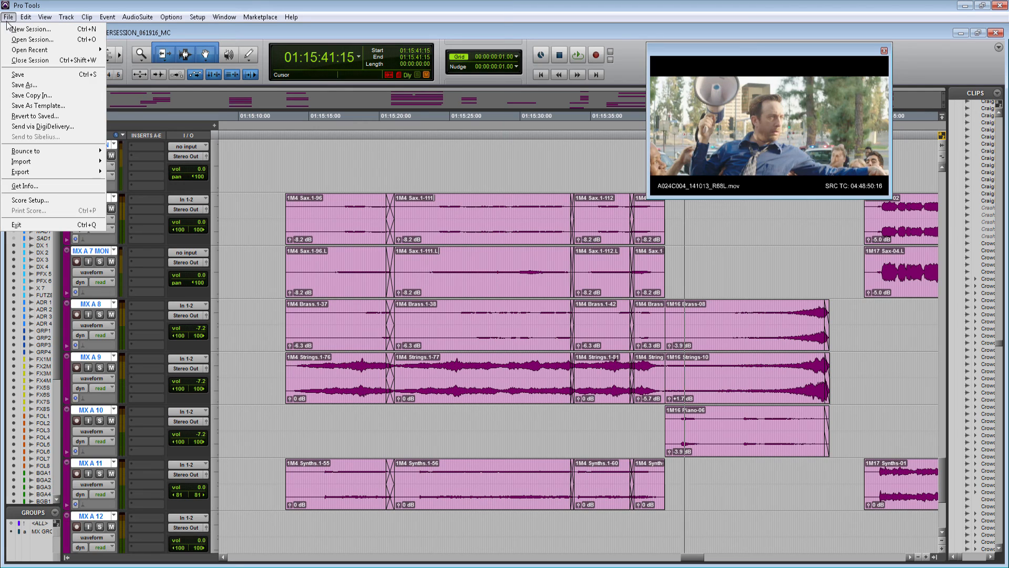
pyautogui.click(49, 104)
pyautogui.click(405, 261)
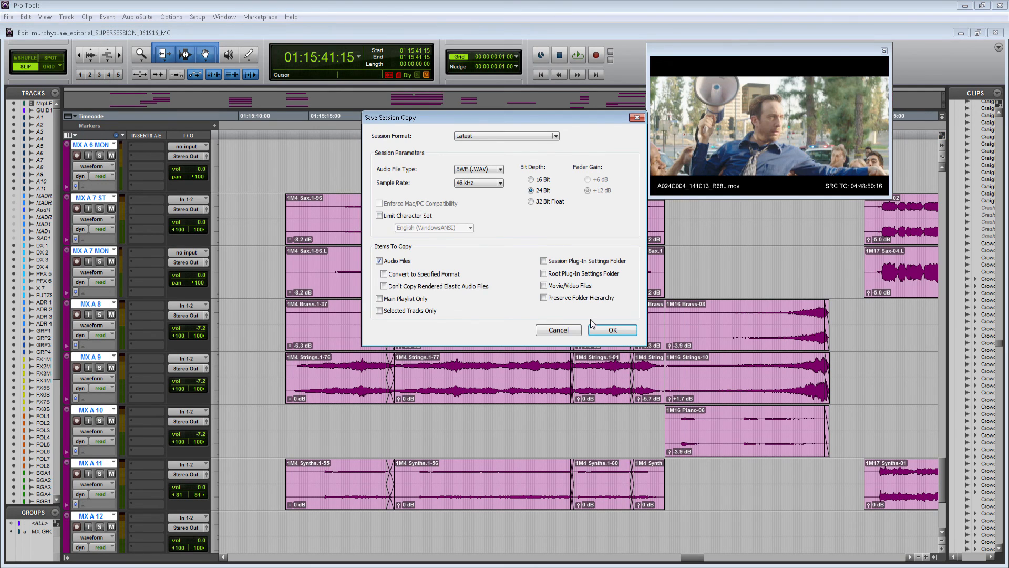
pyautogui.click(610, 329)
pyautogui.moveTo(438, 412); pyautogui.dragTo(390, 401)
pyautogui.press('BackSpace')
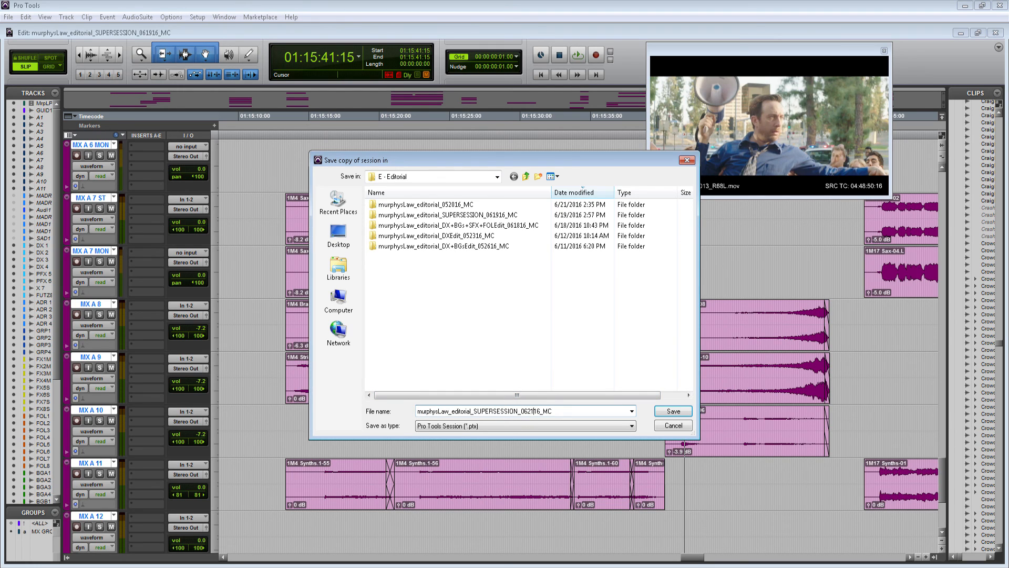
pyautogui.click(664, 412)
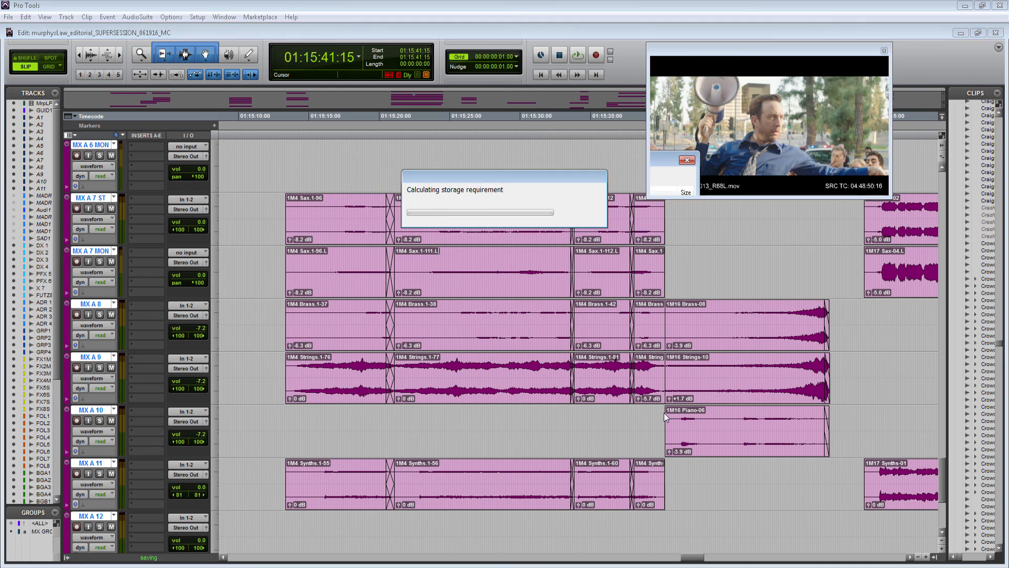